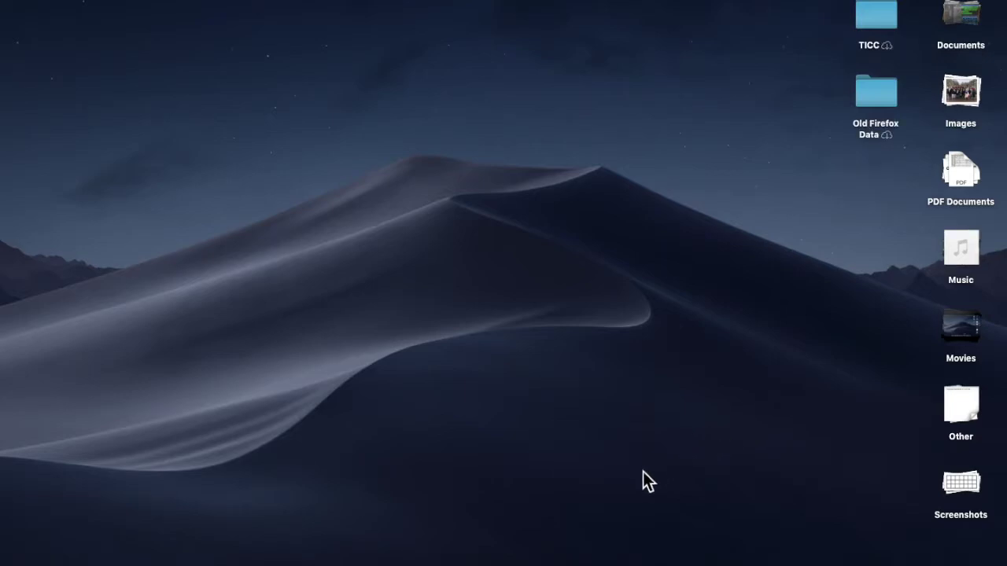
Step: Launch GarageBand and create an empty project with a software instrument track, dismissing the Musical Typing keyboard
click(710, 560)
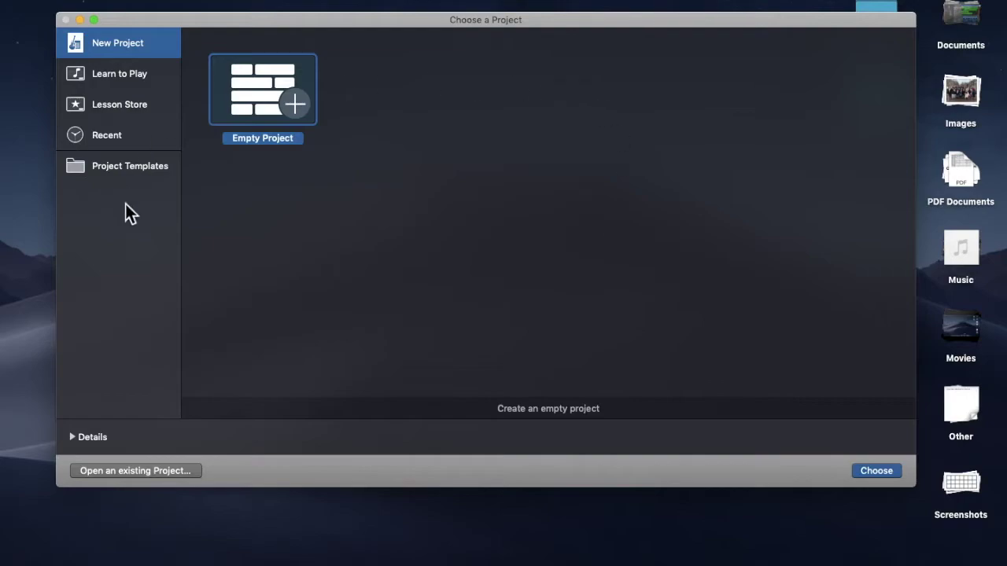
click(876, 472)
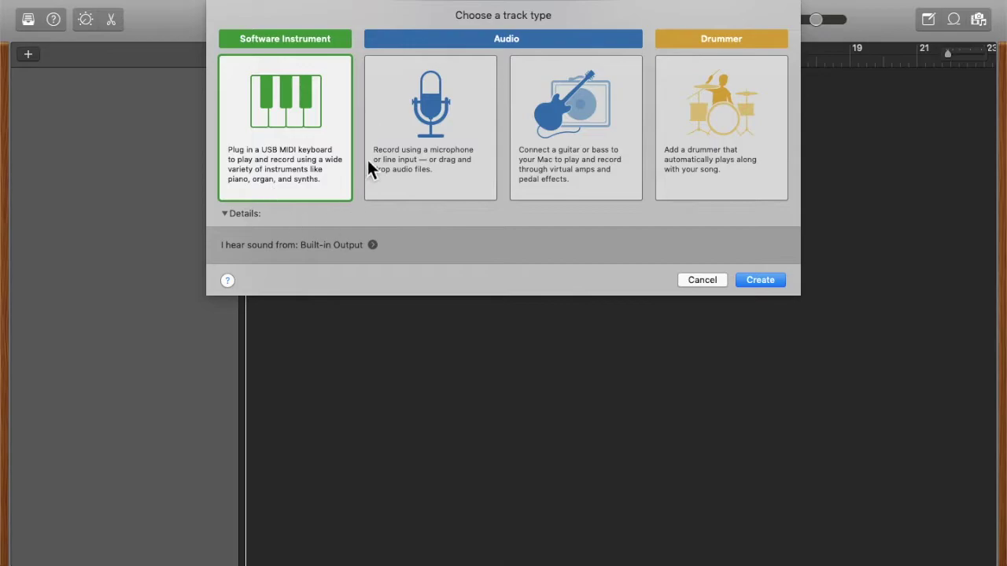
click(755, 280)
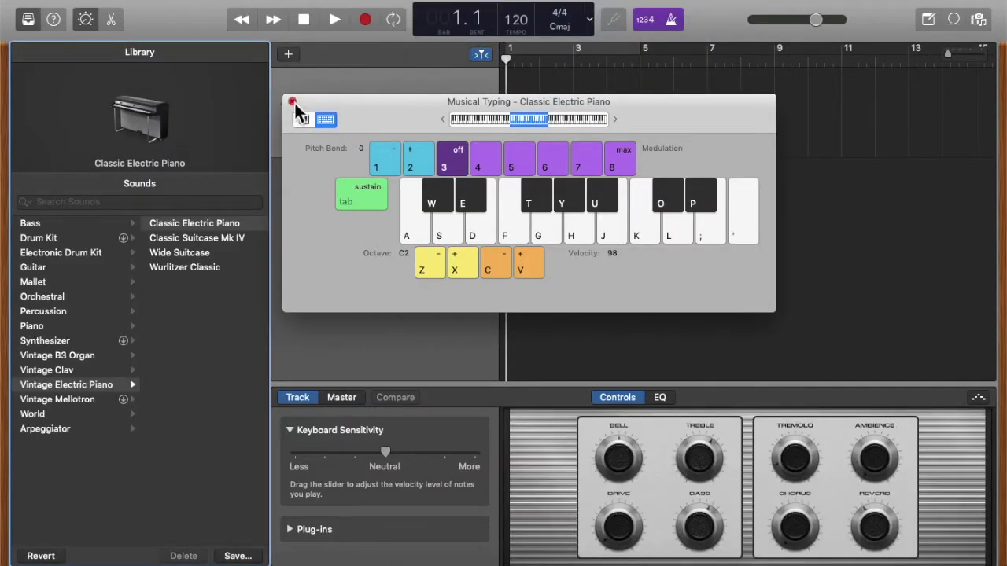
click(292, 103)
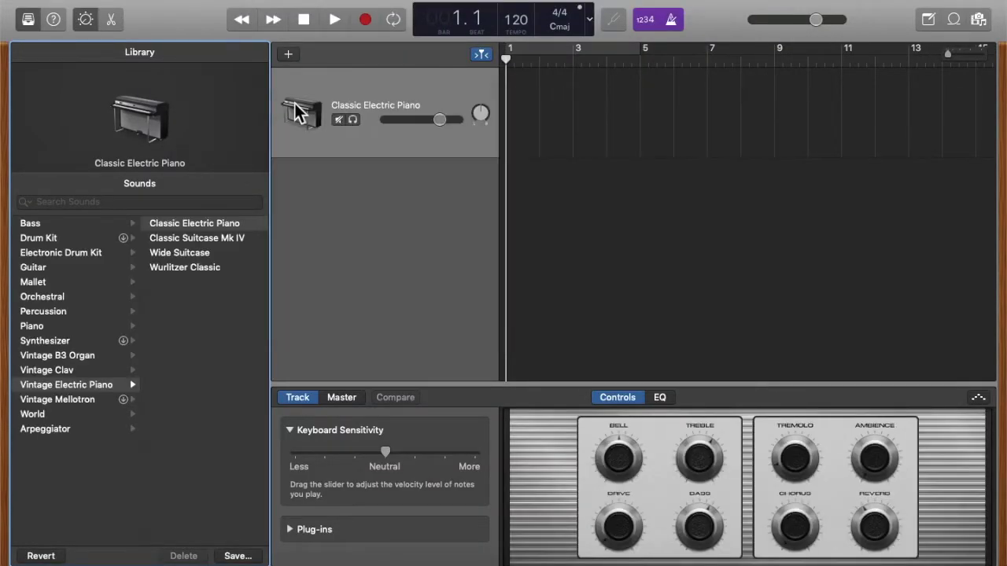
Step: Assign the Steinway Grand Piano sound to the instrument track and start a brief test recording
click(48, 326)
click(181, 226)
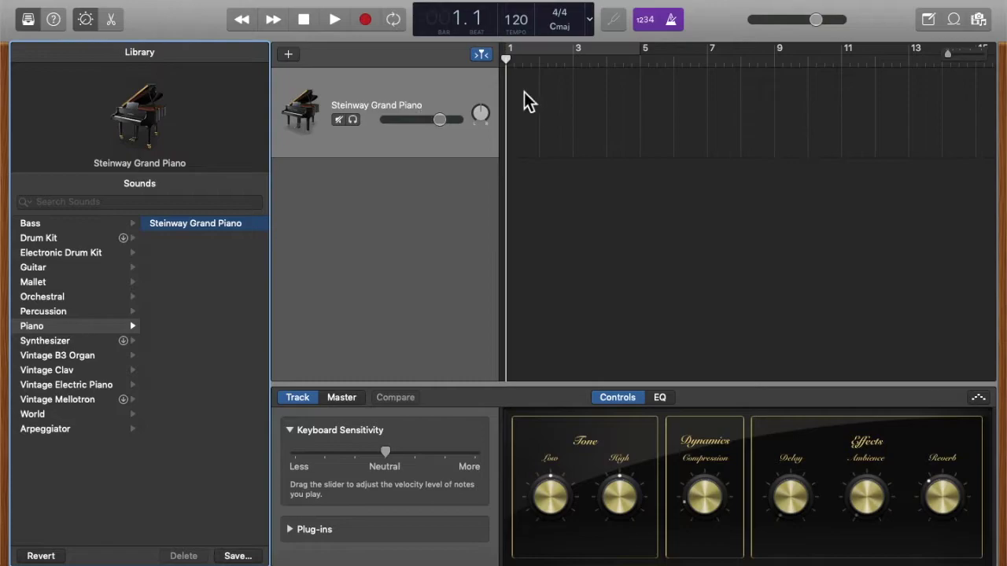
click(366, 20)
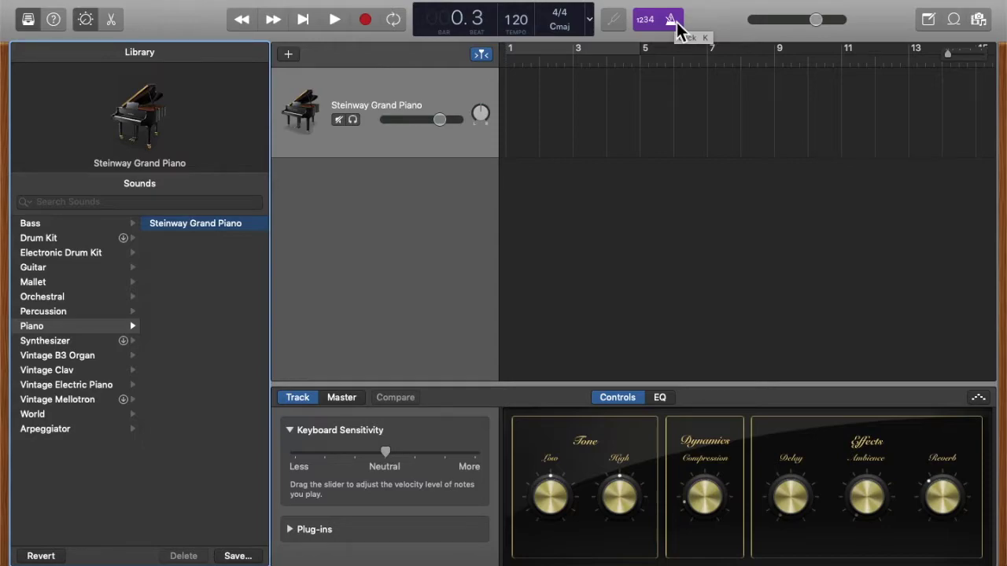
Step: Set the project tempo to 88 and review the available key and time signature options
double_click(521, 20)
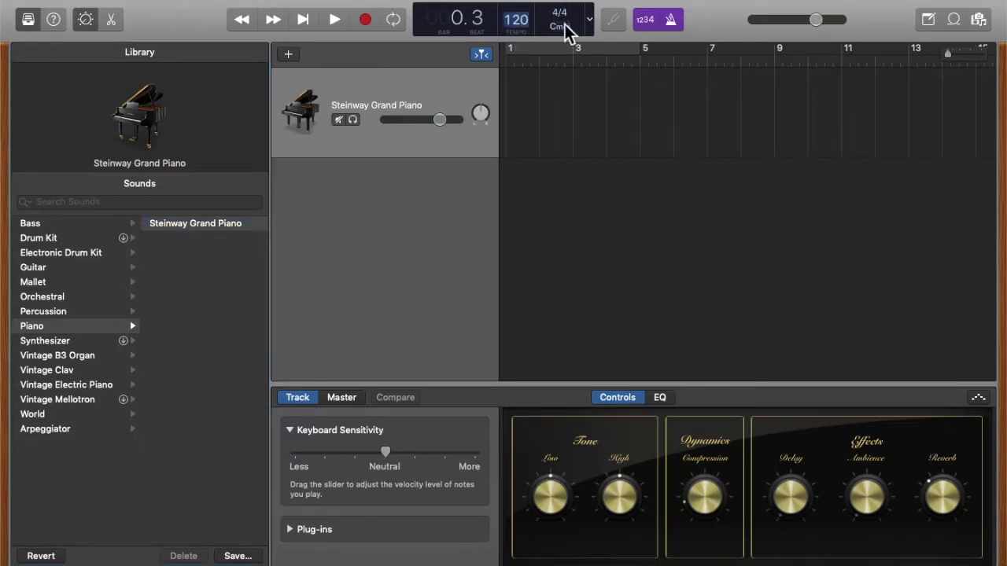
text(88)
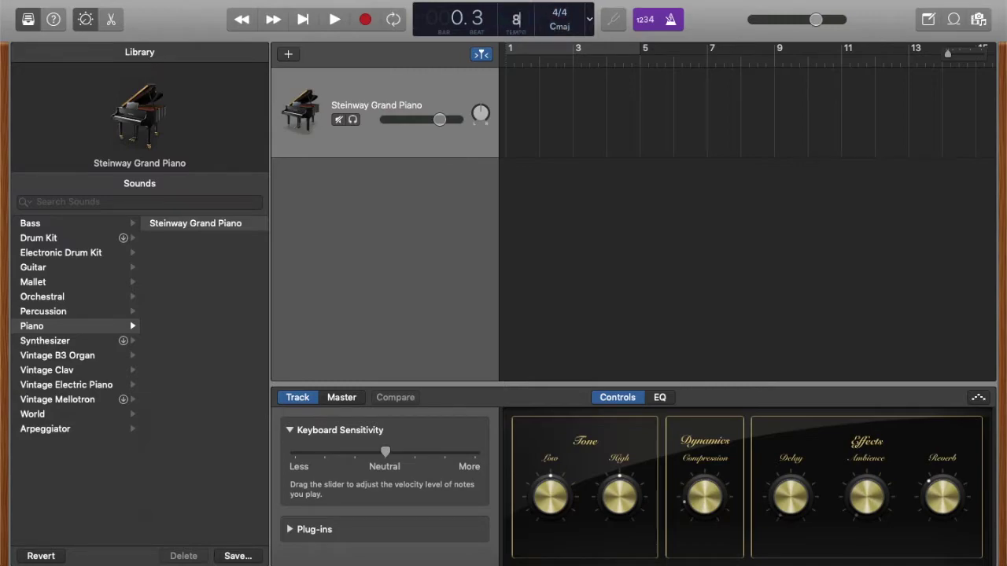
click(553, 79)
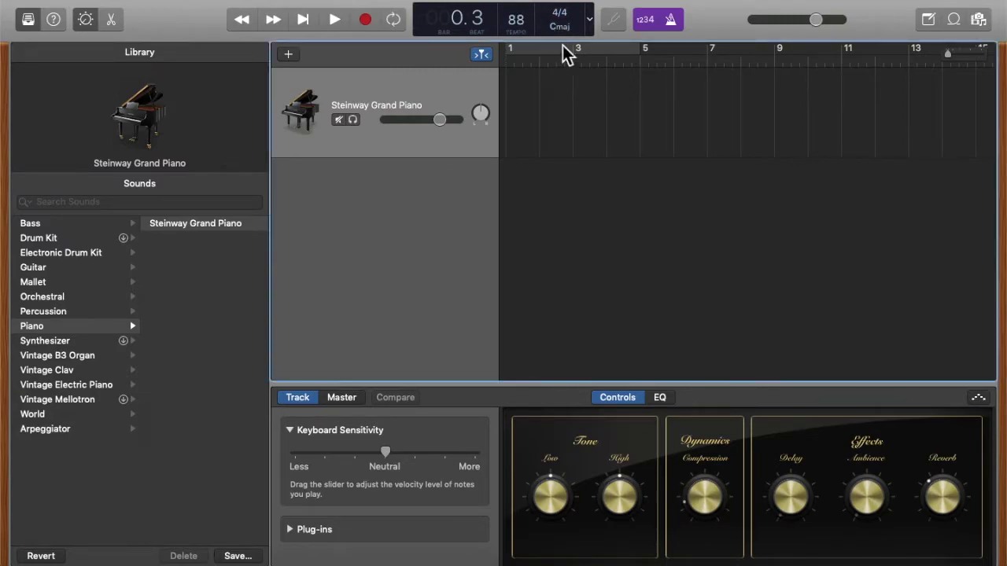
click(566, 31)
scroll(571, 8, up, 5)
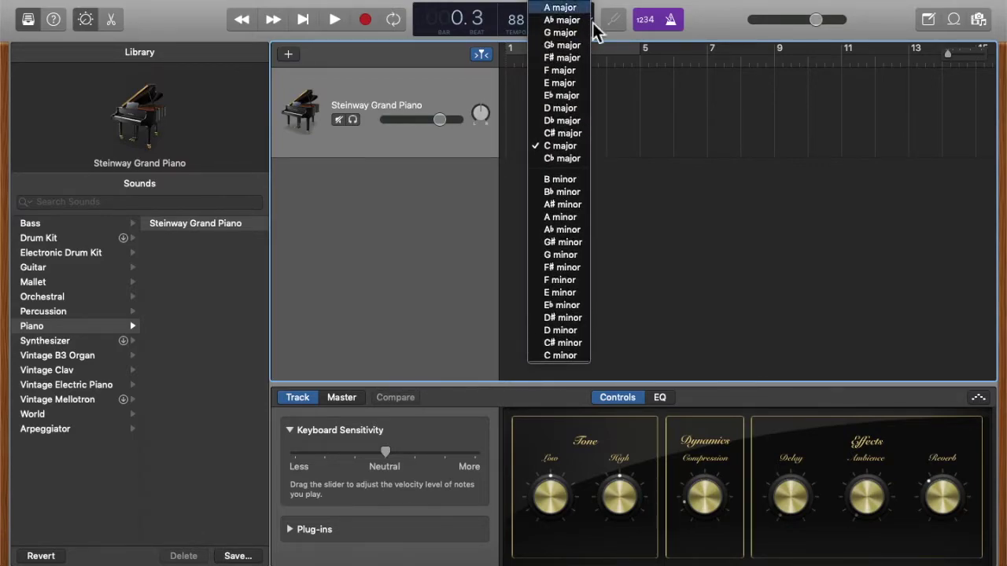
click(632, 71)
click(569, 16)
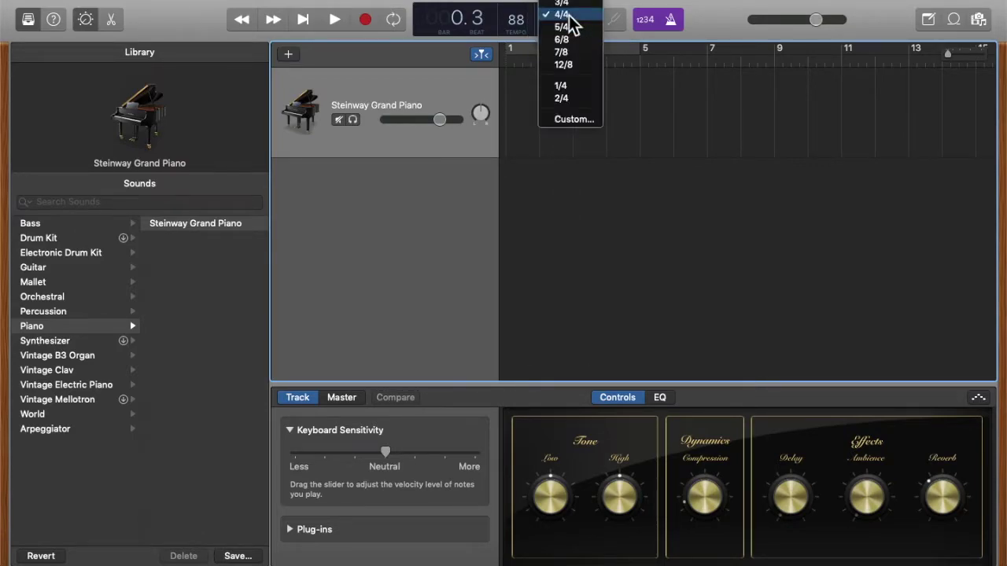
click(661, 125)
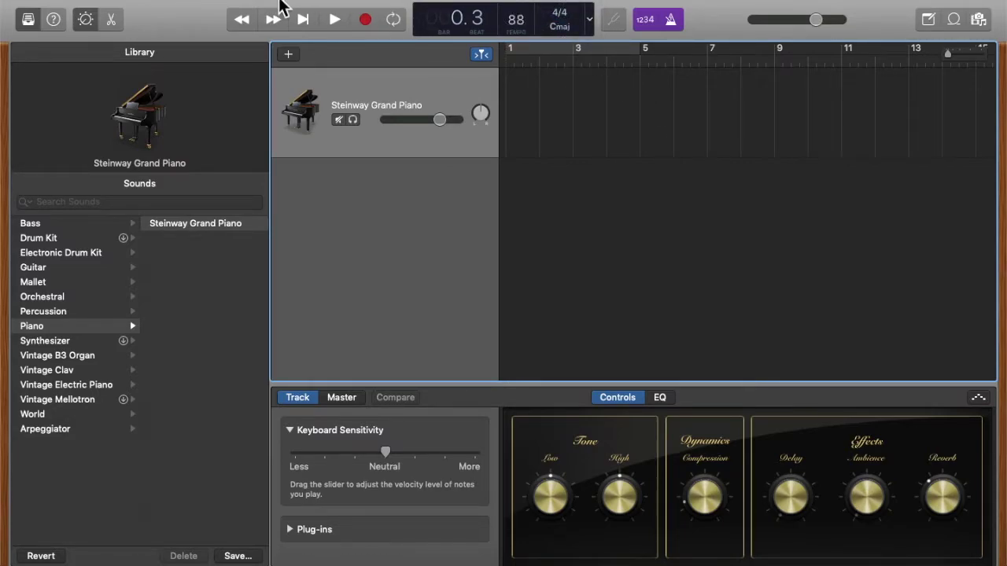
Step: Open the recent vocal project containing the Classic Keys, soprano and alto tracks
click(109, 1)
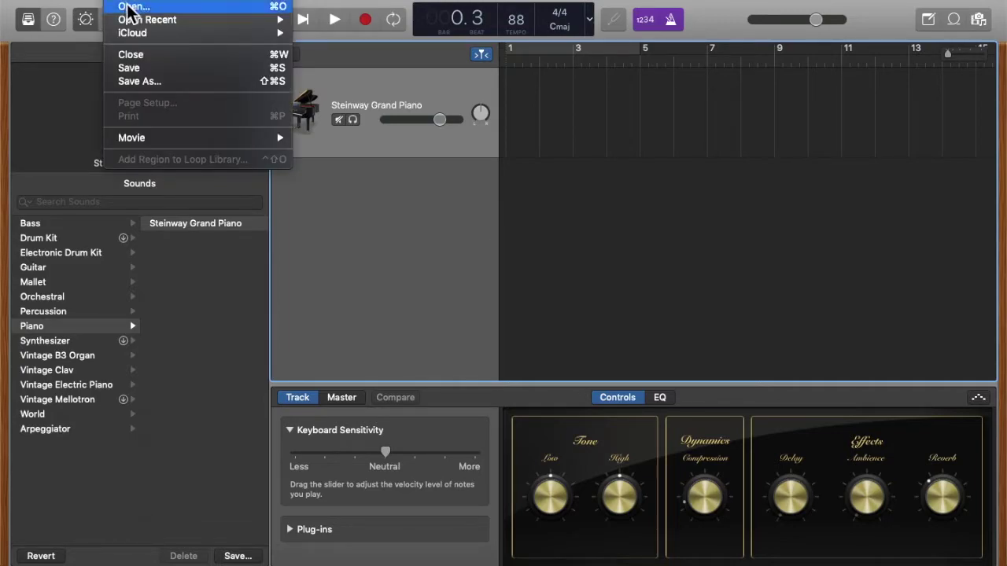
mouse_move(206, 22)
click(368, 20)
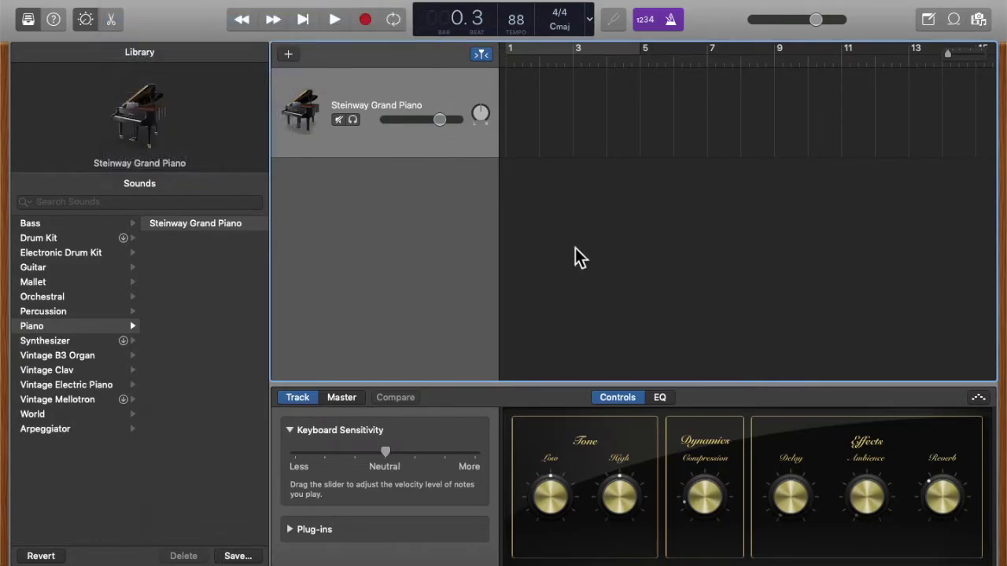
click(457, 188)
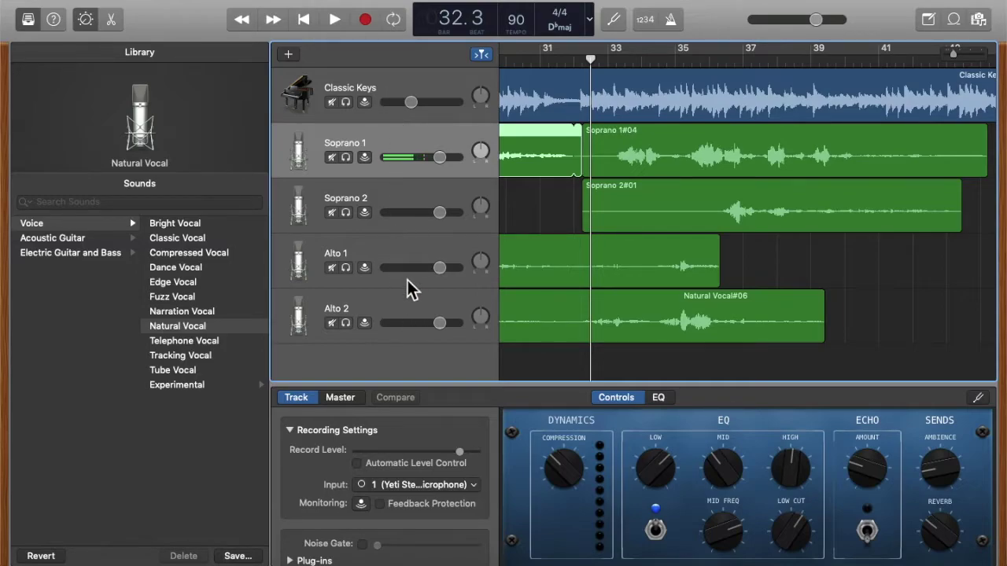
Step: Add a new microphone audio track below the Alto 2 track
scroll(568, 219, right, 3)
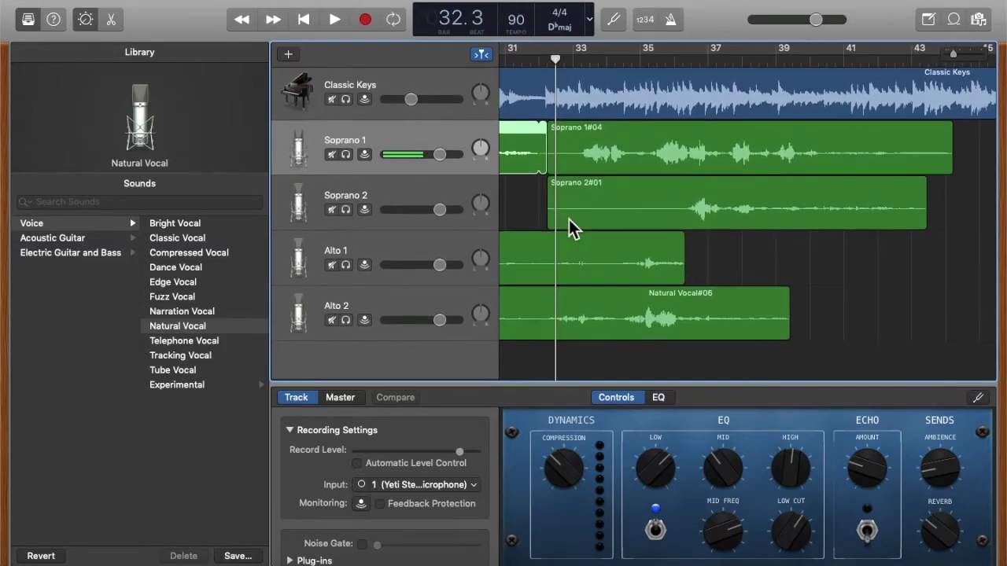
scroll(569, 220, left, 5)
click(395, 299)
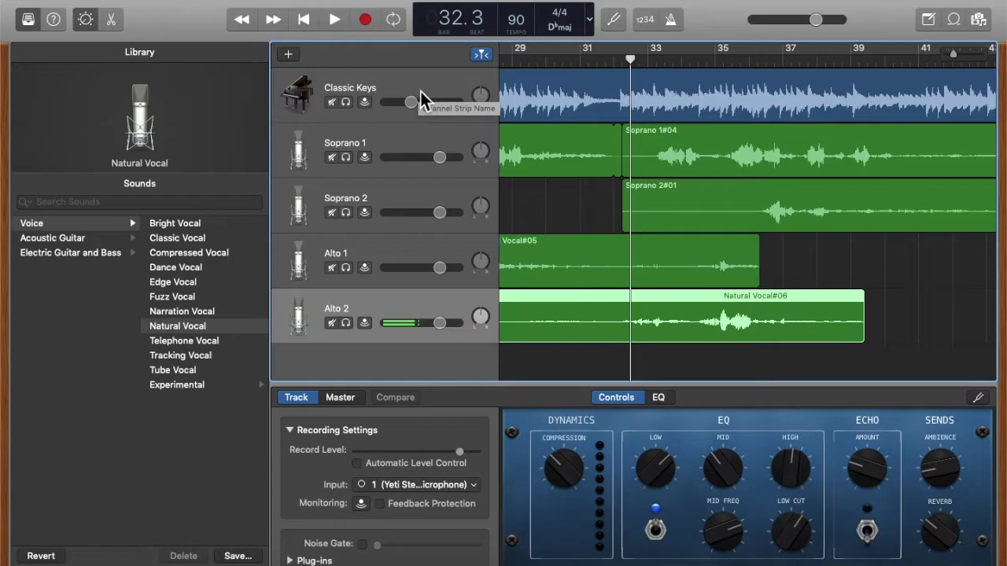
click(288, 55)
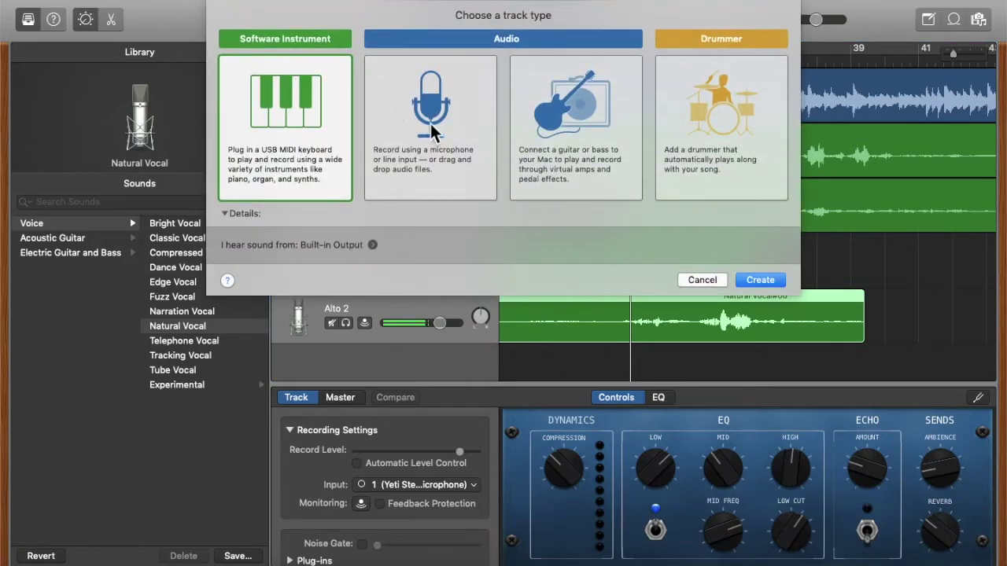
click(430, 124)
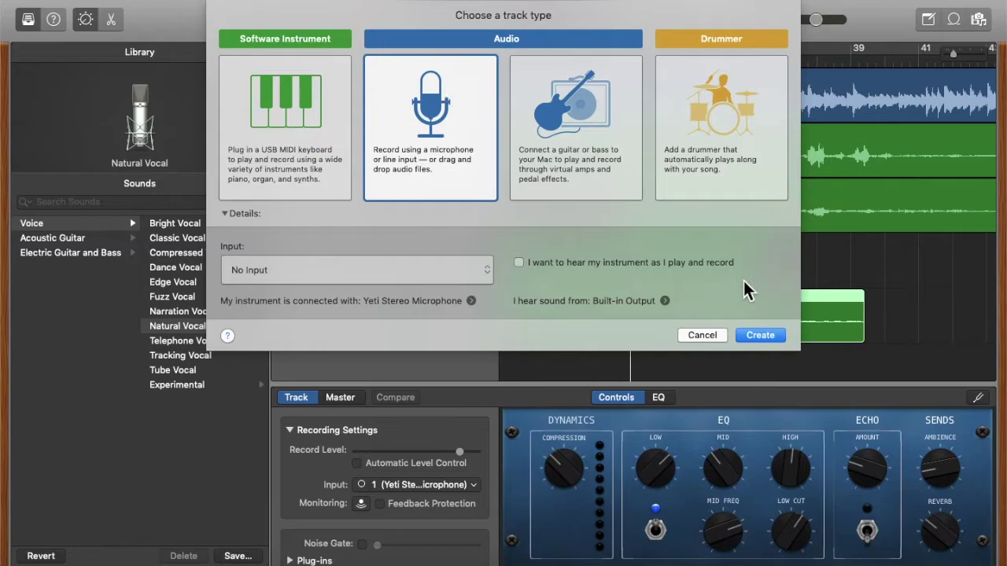
click(761, 335)
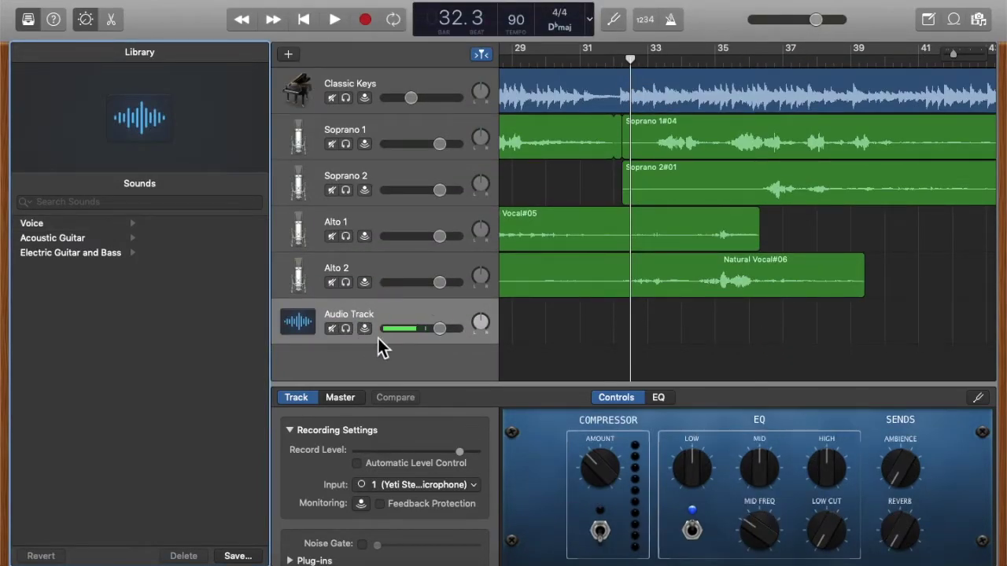
Step: Apply the Natural Vocal voice preset to the new audio track
click(335, 308)
click(65, 222)
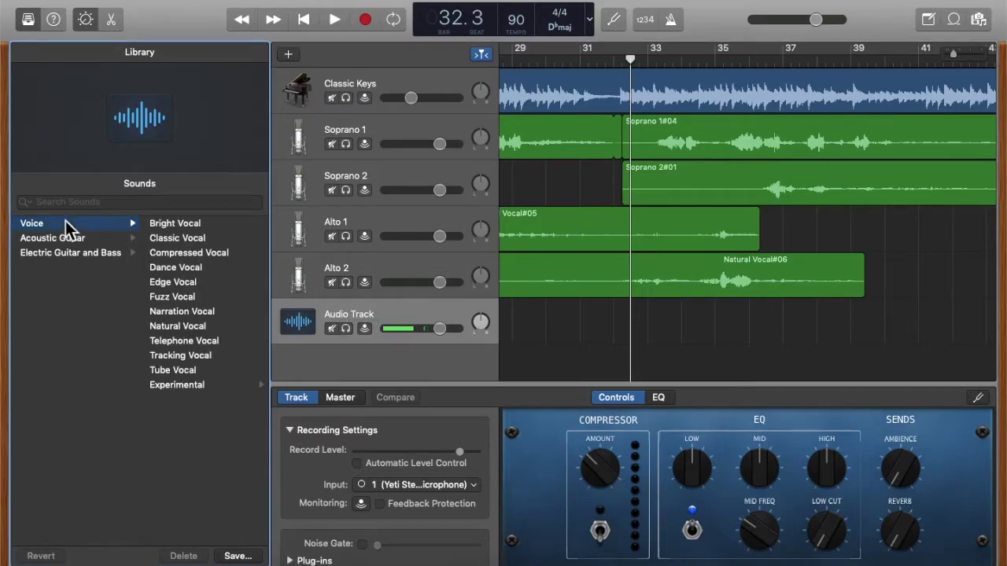
click(190, 322)
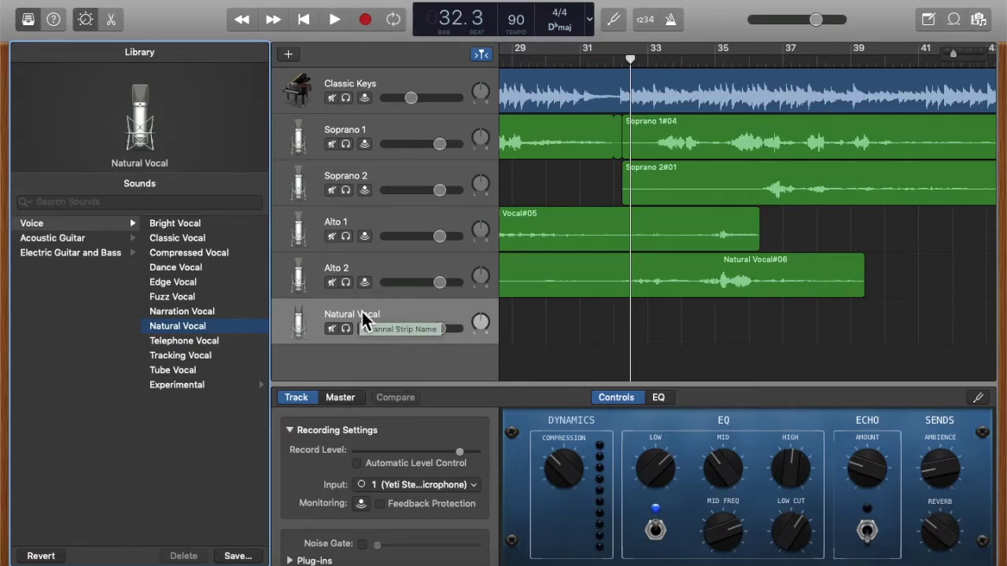
Step: Rename the new vocal track as Tenor
right_click(361, 313)
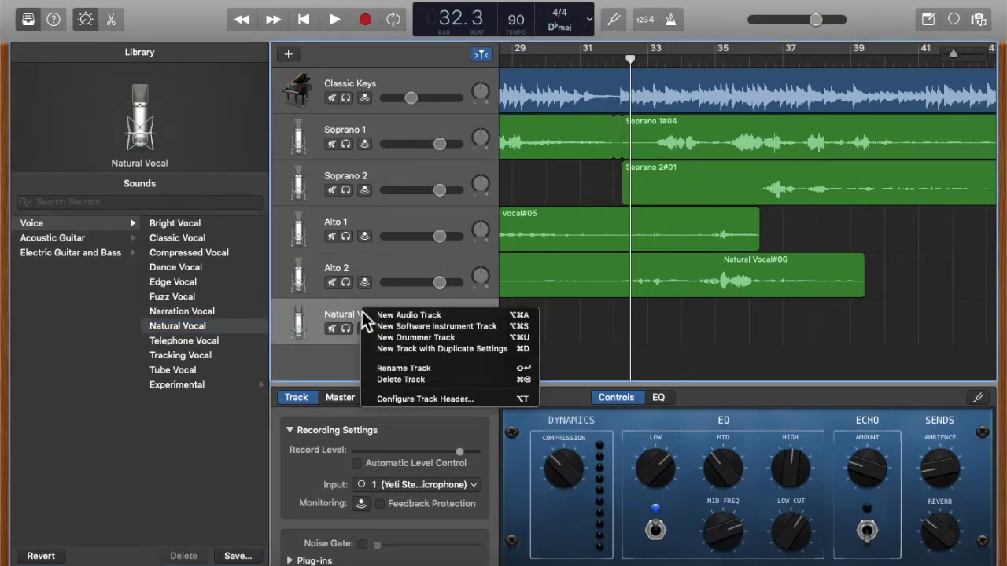
click(391, 368)
text(Tenor)
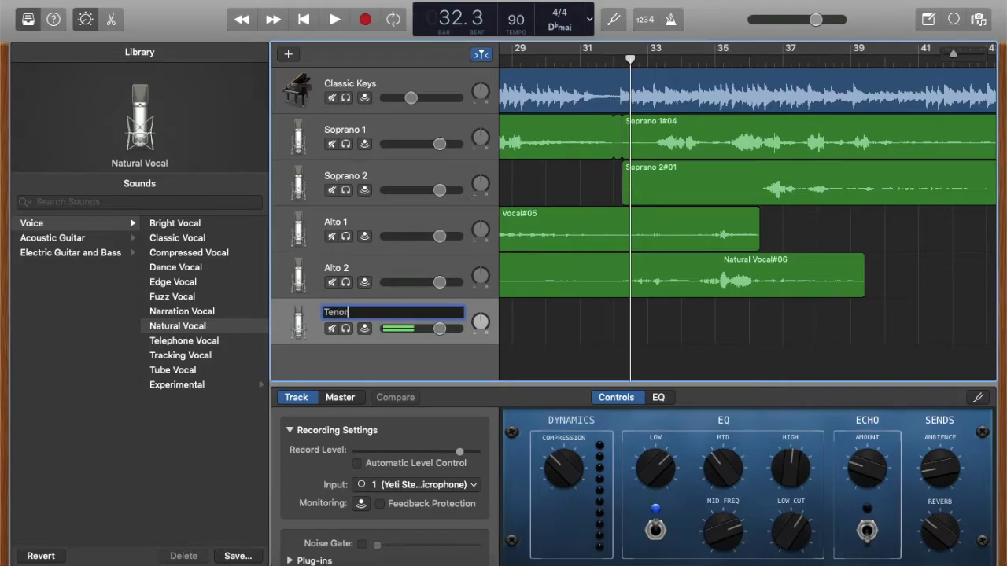
key(Return)
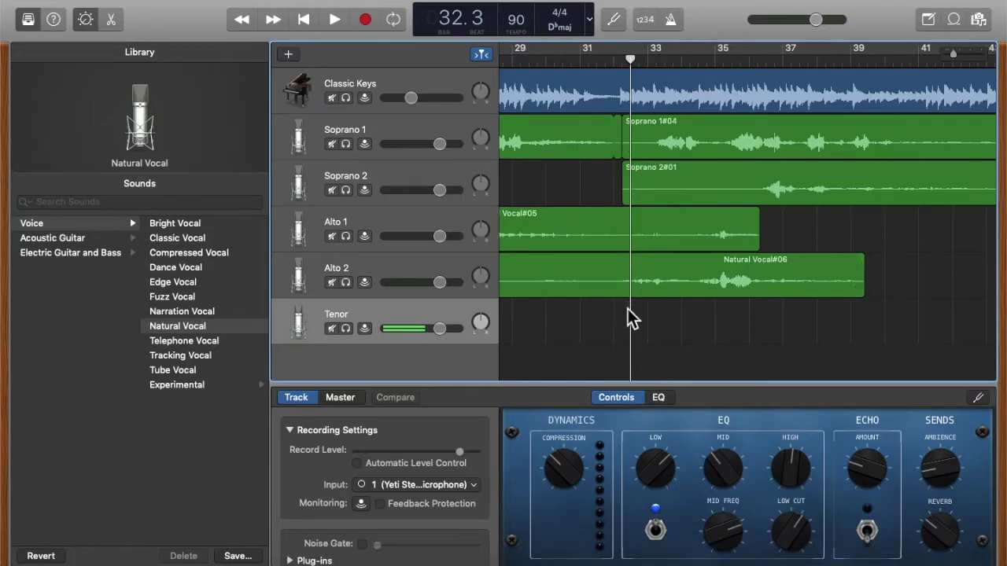
Step: Record a take of about two bars on the Tenor track, starting at bar 32 beat 3
mouse_move(639, 70)
mouse_down()
mouse_move(575, 69)
mouse_move(801, 78)
mouse_move(525, 68)
mouse_move(660, 73)
mouse_move(602, 79)
mouse_move(641, 74)
mouse_move(630, 63)
mouse_up()
click(367, 22)
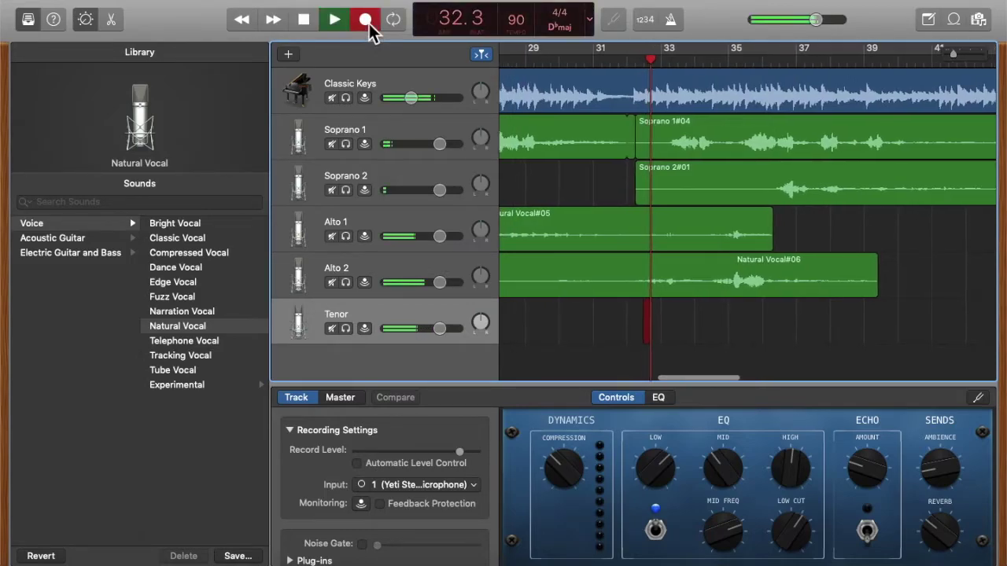
click(309, 22)
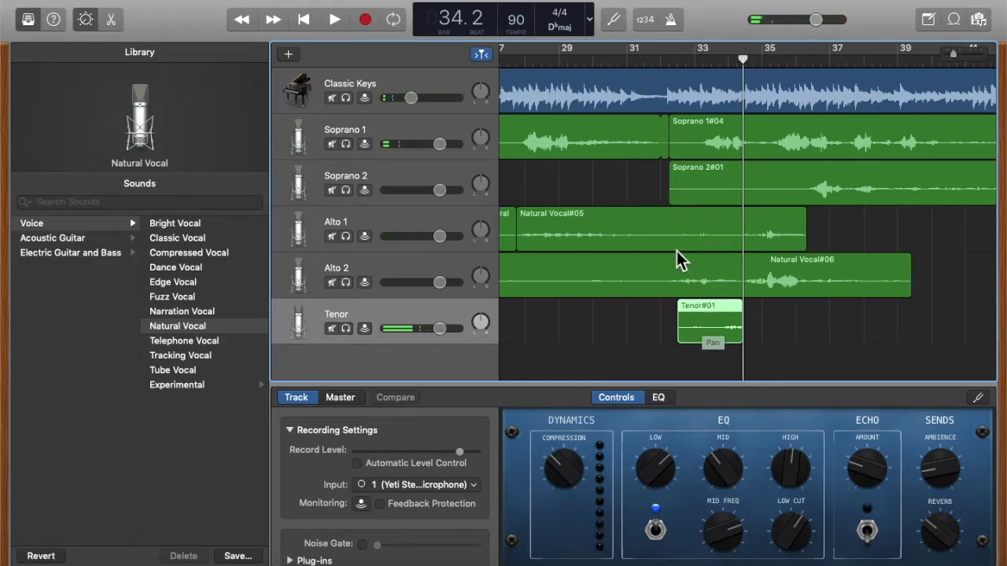
Step: Play back the Tenor take briefly from its start at bar 32 beat 3
drag(743, 59, 684, 88)
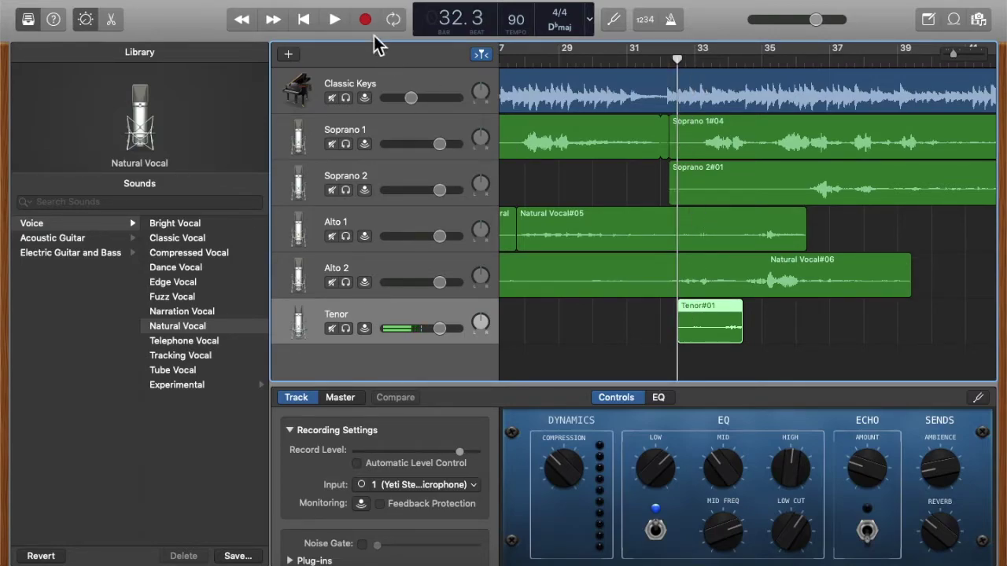
click(340, 17)
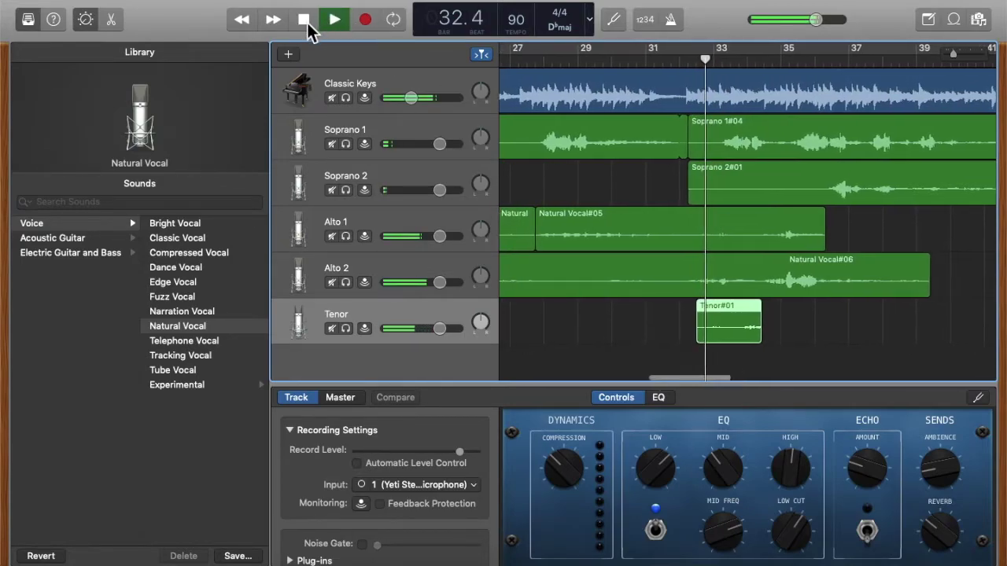
click(305, 21)
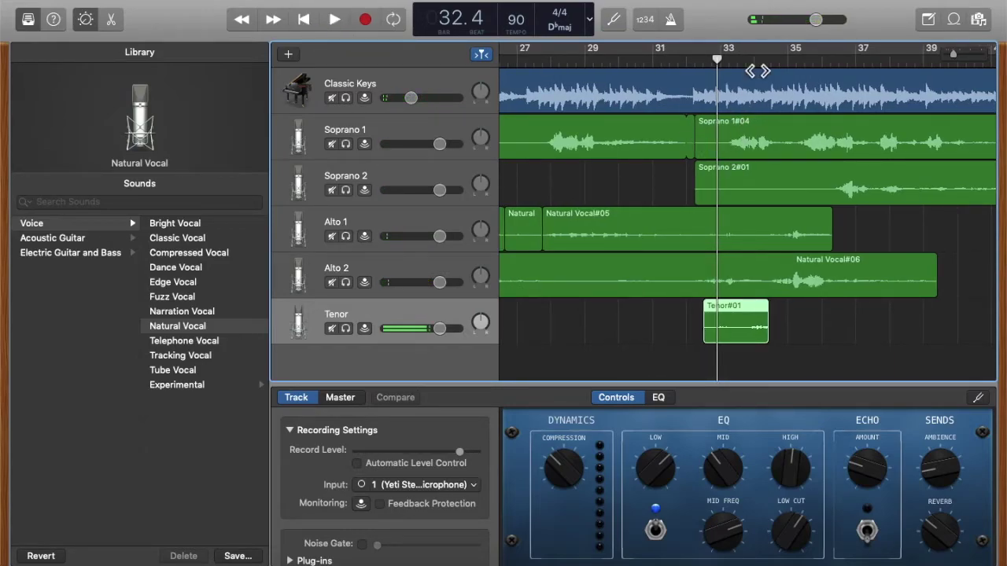
Step: Re-record the middle of the Tenor take from bar 33 beat 1 to bar 34 beat 1
click(722, 65)
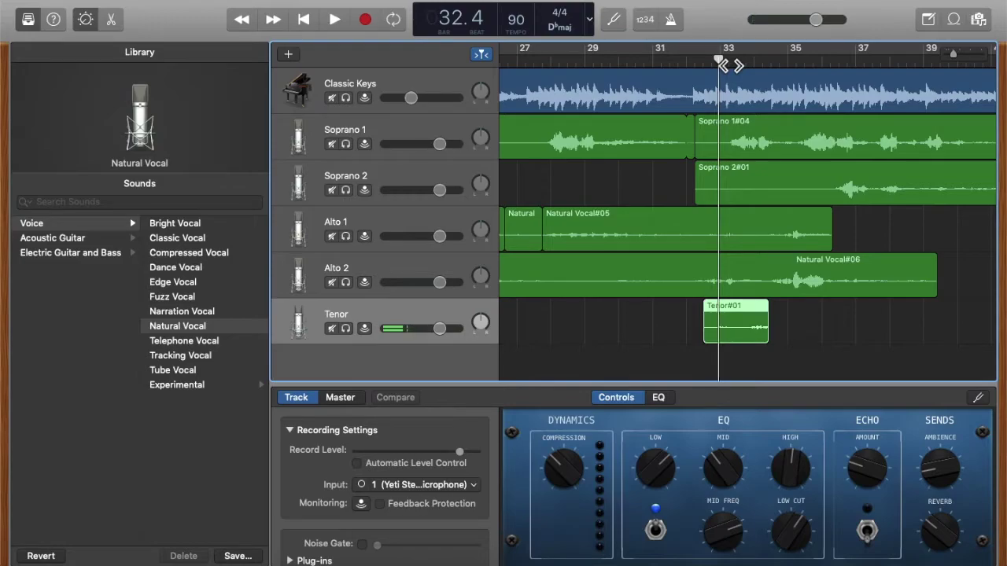
drag(730, 65, 738, 65)
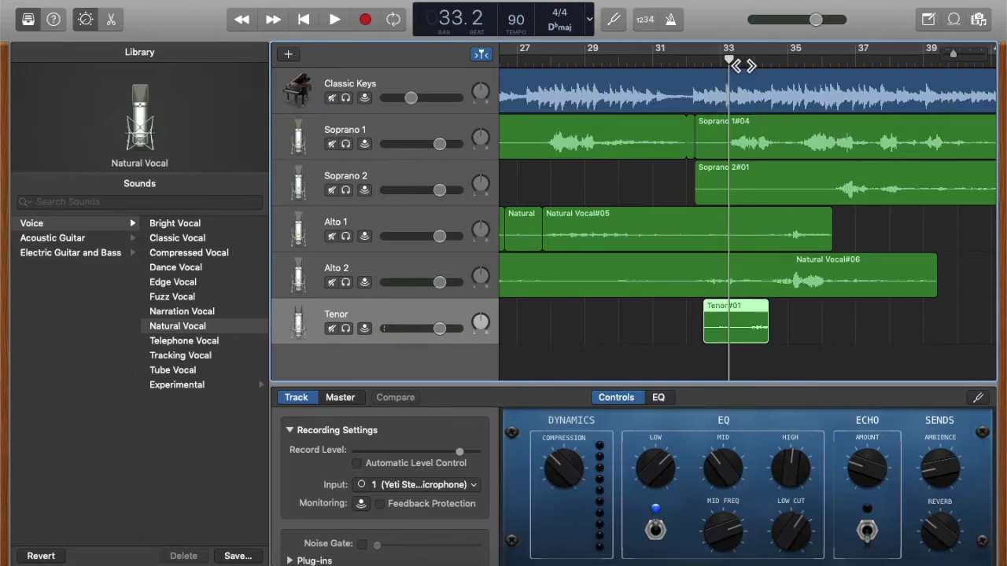
drag(741, 64, 737, 66)
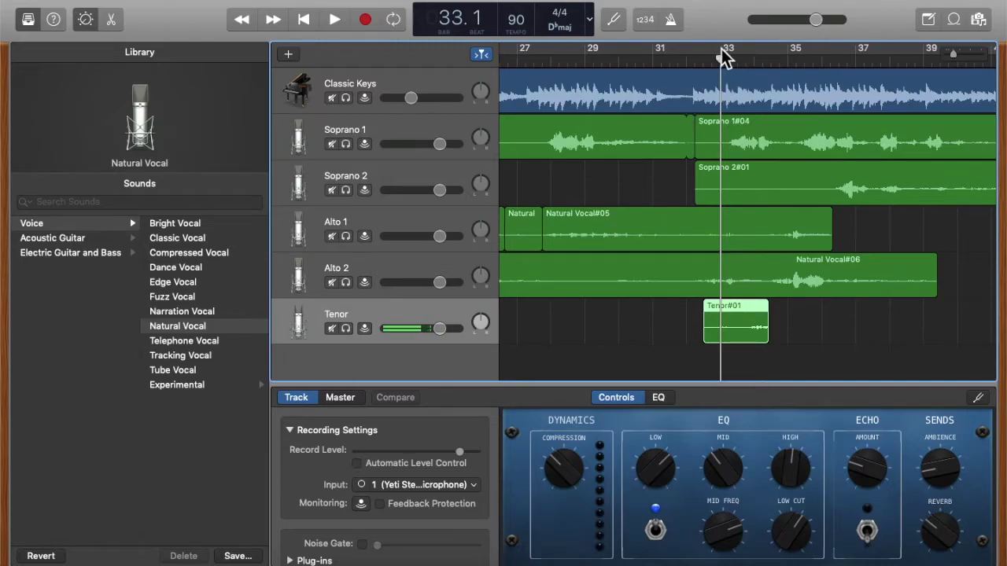
click(363, 24)
click(304, 21)
click(304, 21)
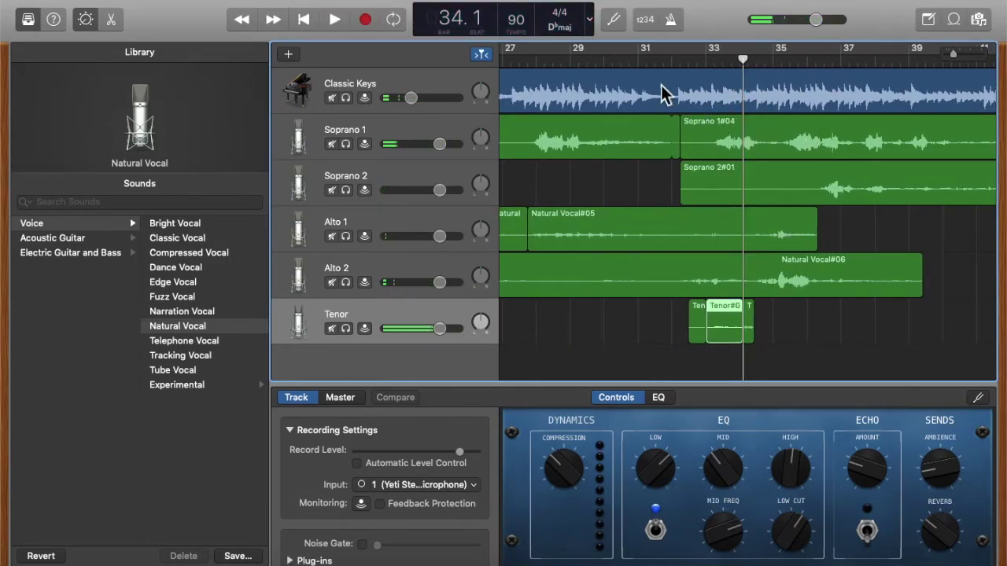
scroll(751, 219, right, 3)
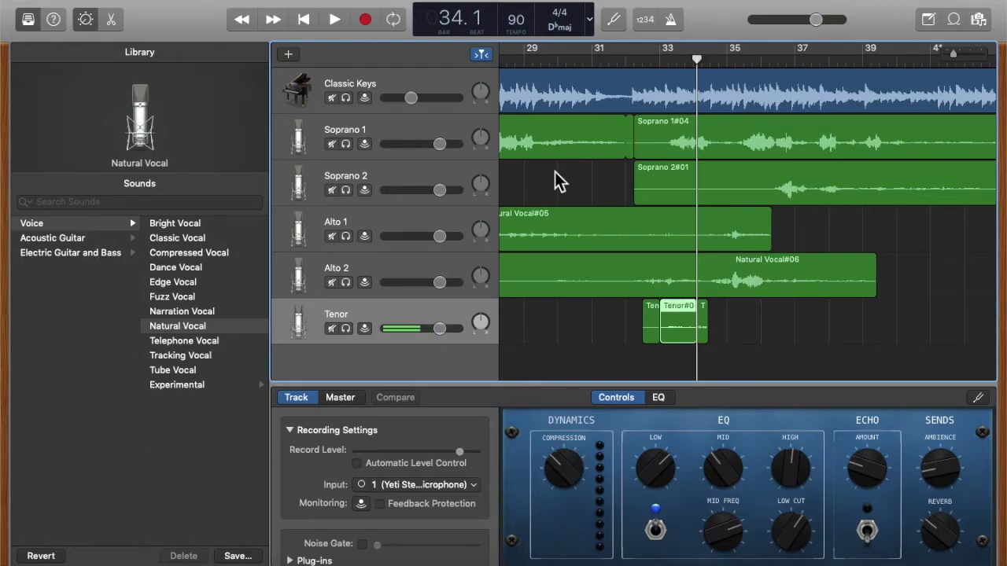
Step: Show the volume automation lanes on all tracks
key(a)
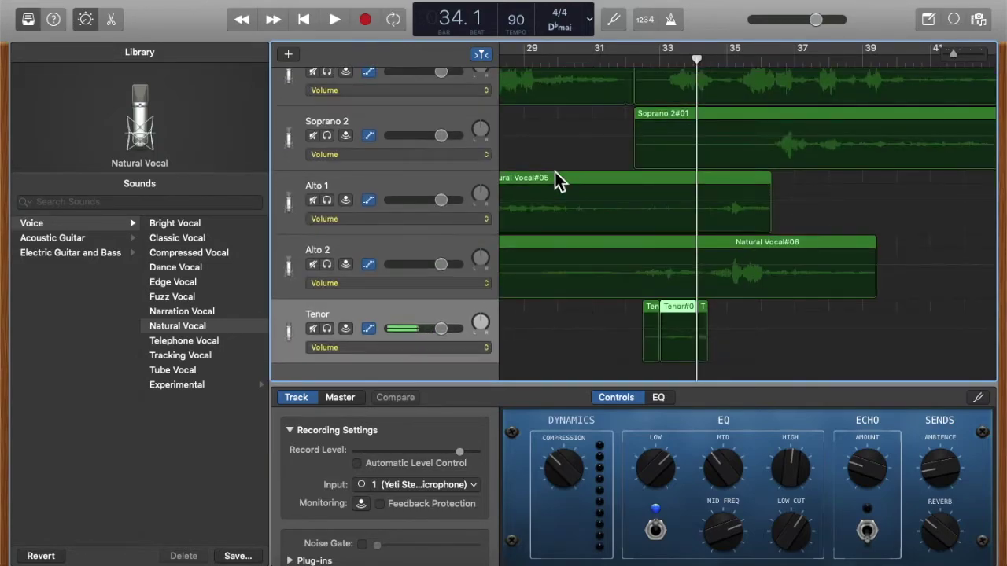
key(a)
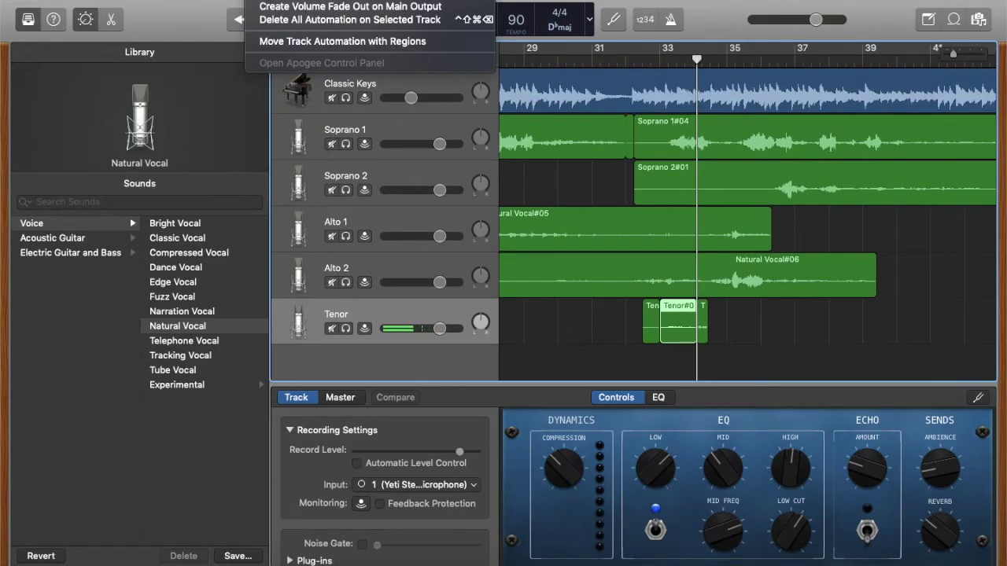
click(265, 7)
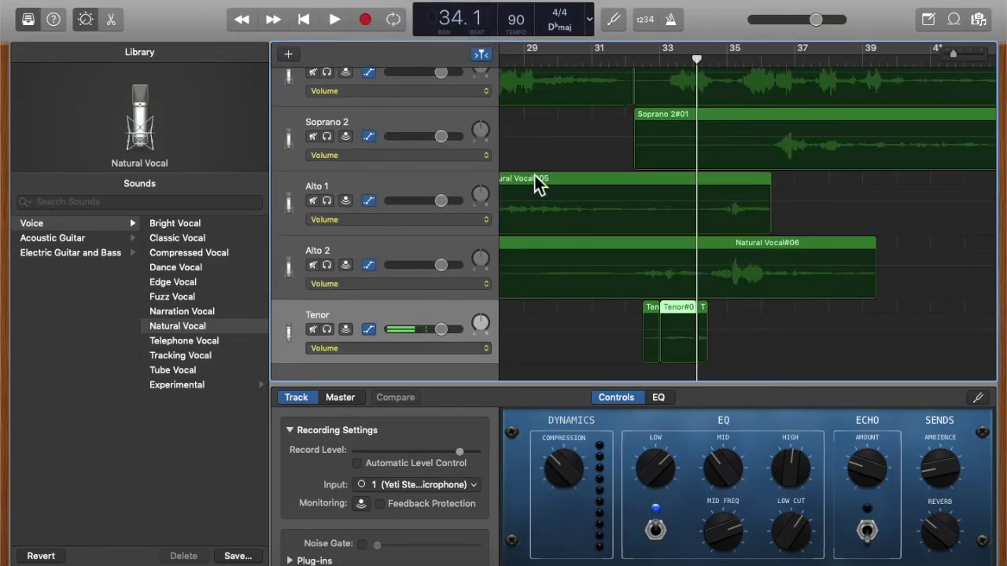
Step: Activate the volume automation lines of the Alto 1, Alto 2 and Soprano 1 tracks
scroll(553, 203, left, 5)
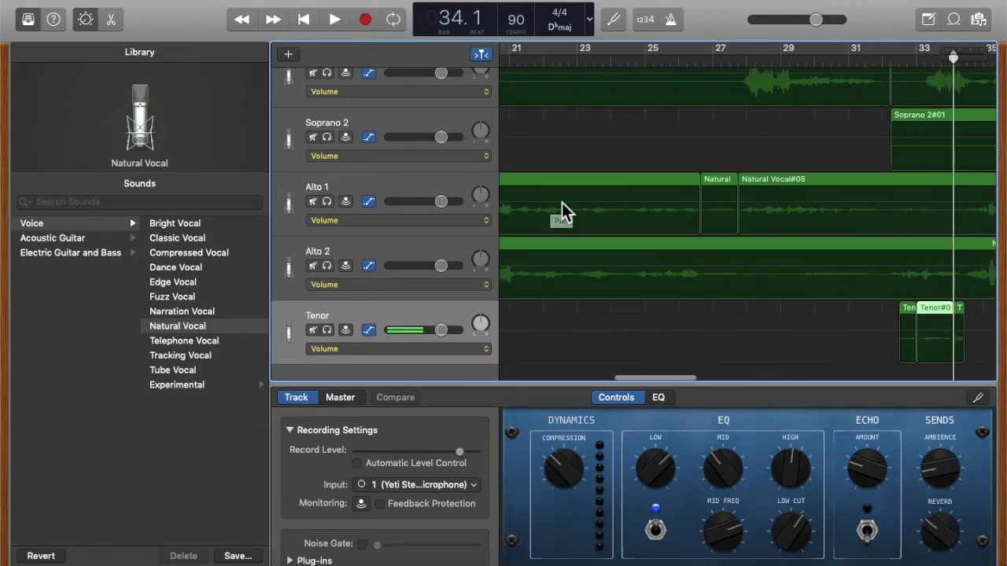
click(556, 205)
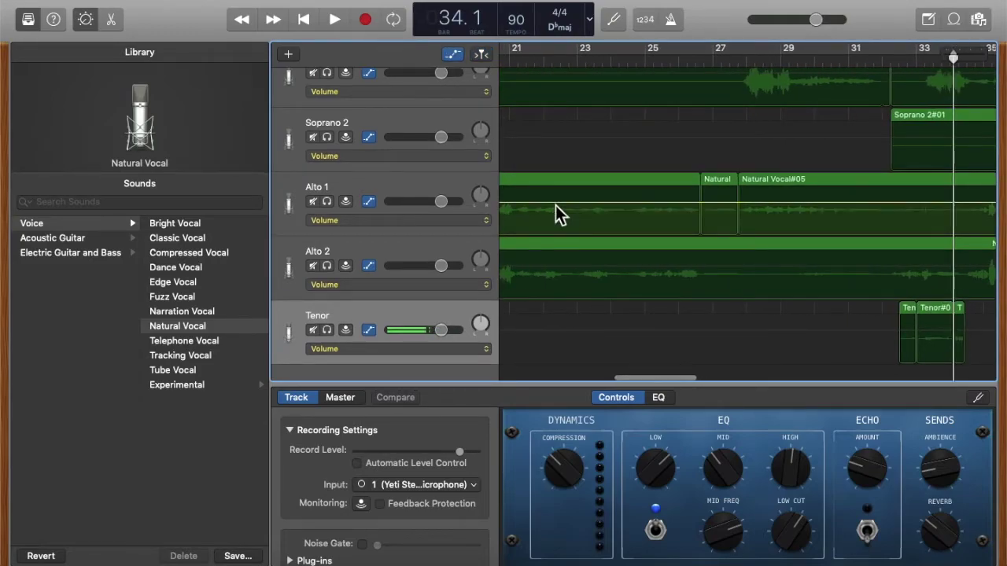
click(564, 266)
scroll(596, 204, up, 3)
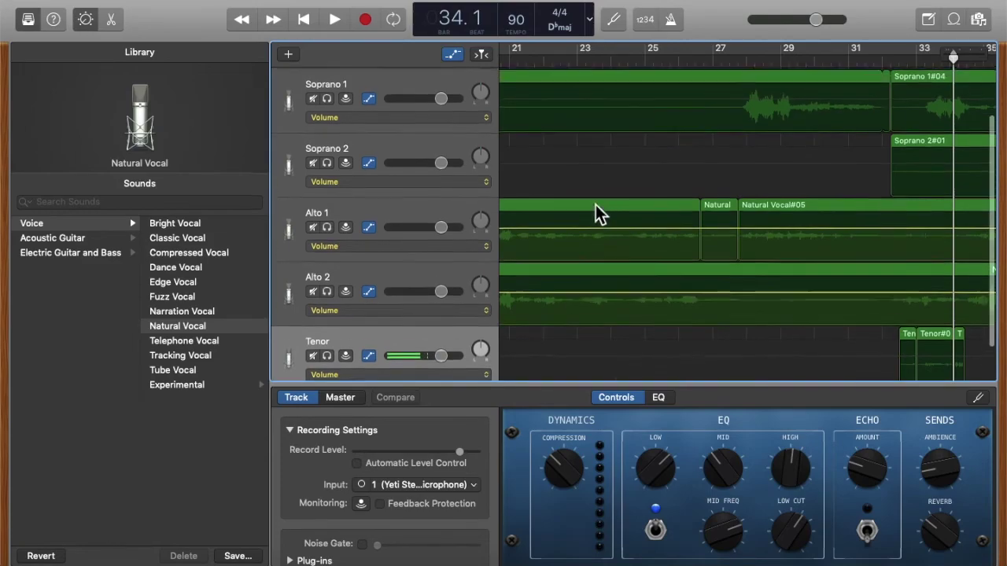
scroll(595, 207, up, 2)
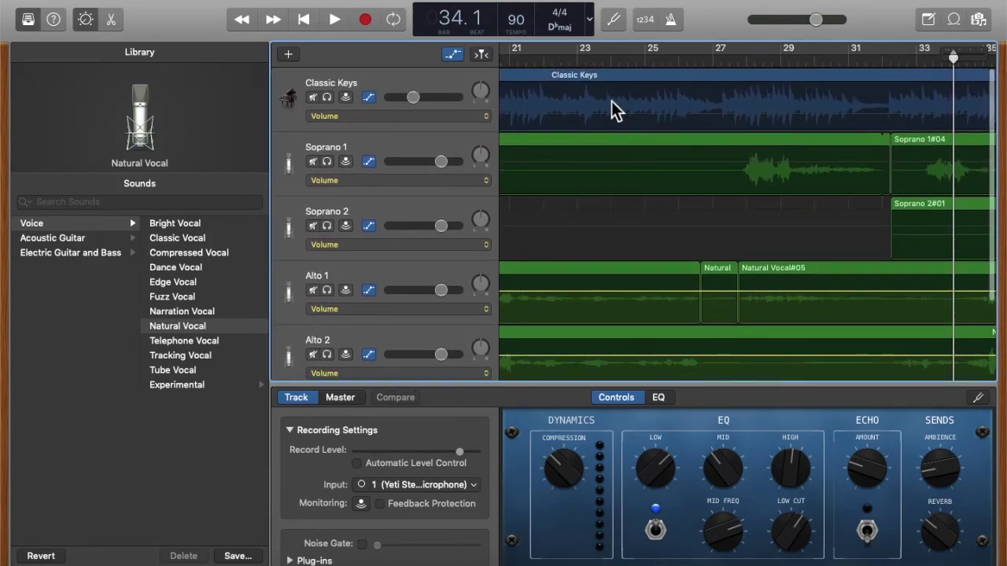
click(601, 165)
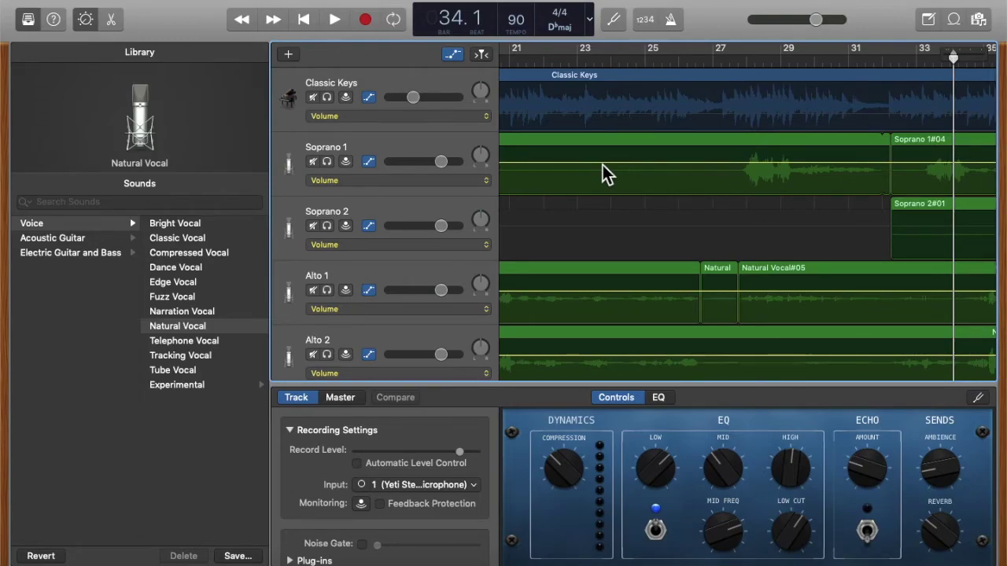
Step: Select the Soprano 1 track and raise its whole volume automation line to about +3.3 dB
click(403, 150)
click(391, 210)
click(389, 152)
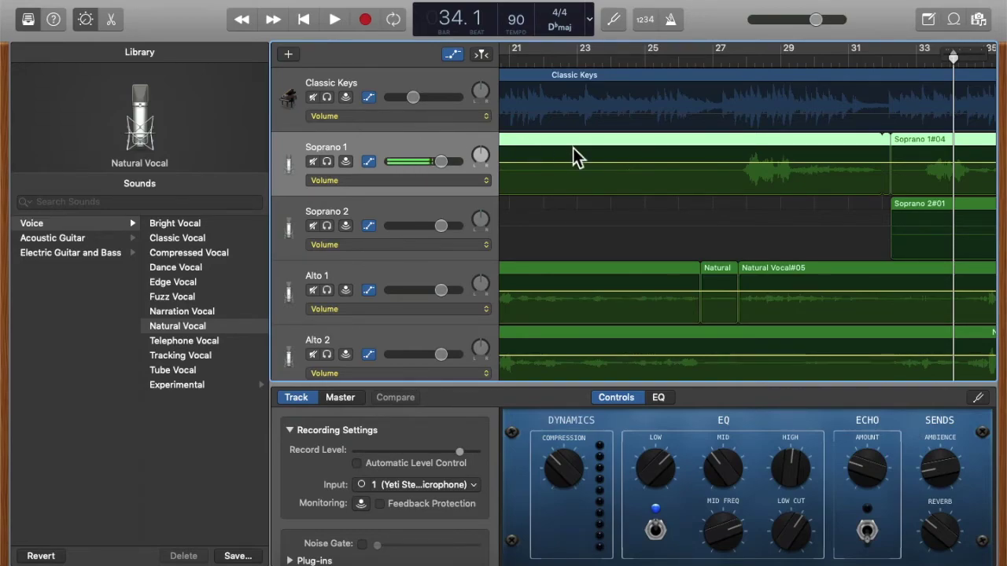
drag(570, 164, 572, 154)
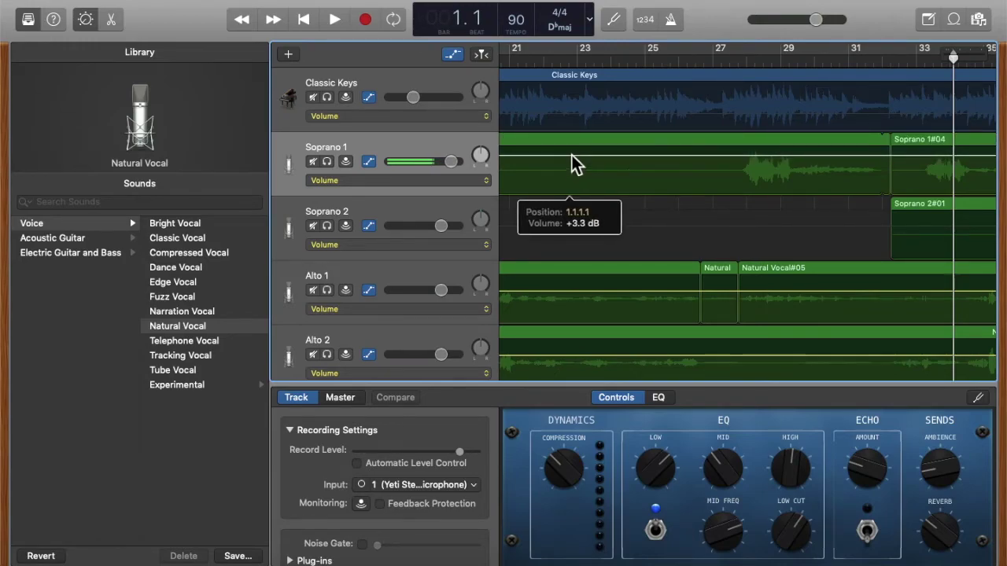
drag(572, 154, 572, 154)
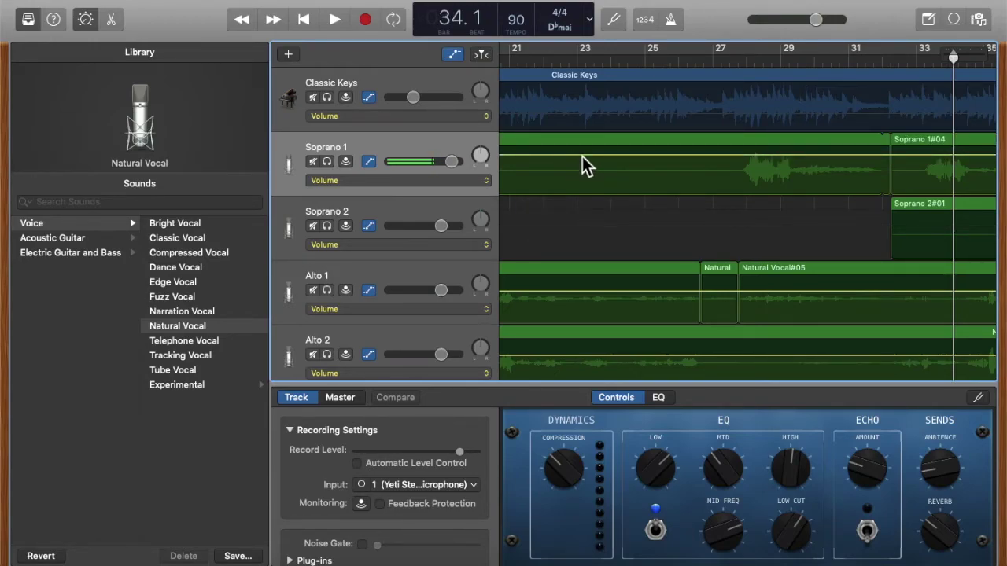
Step: Lower Soprano 1's volume line slightly and pull the volume lines of Soprano 2, Alto 1 and Alto 2 down clearly
click(693, 226)
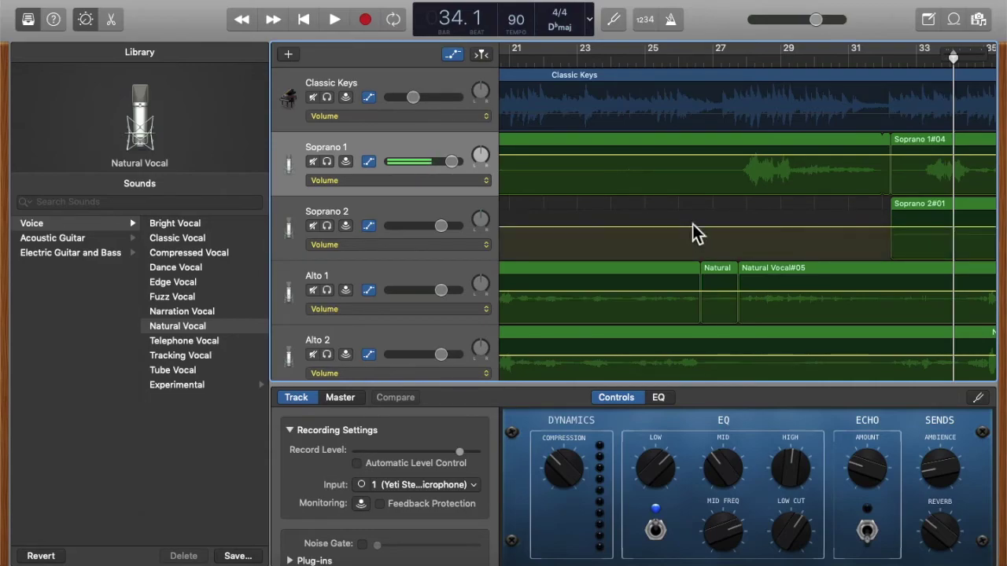
drag(687, 157, 687, 159)
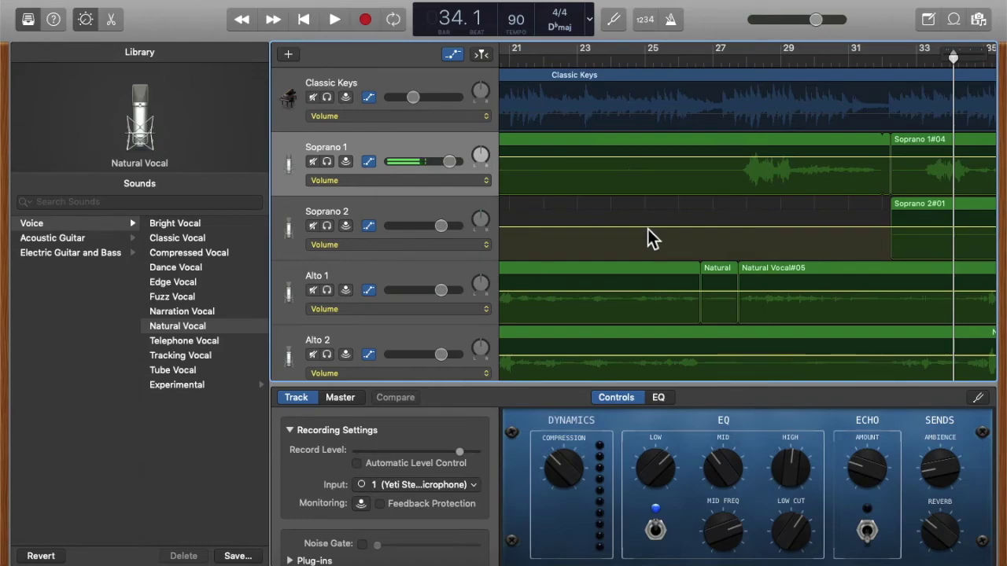
drag(647, 229, 647, 248)
drag(616, 290, 617, 312)
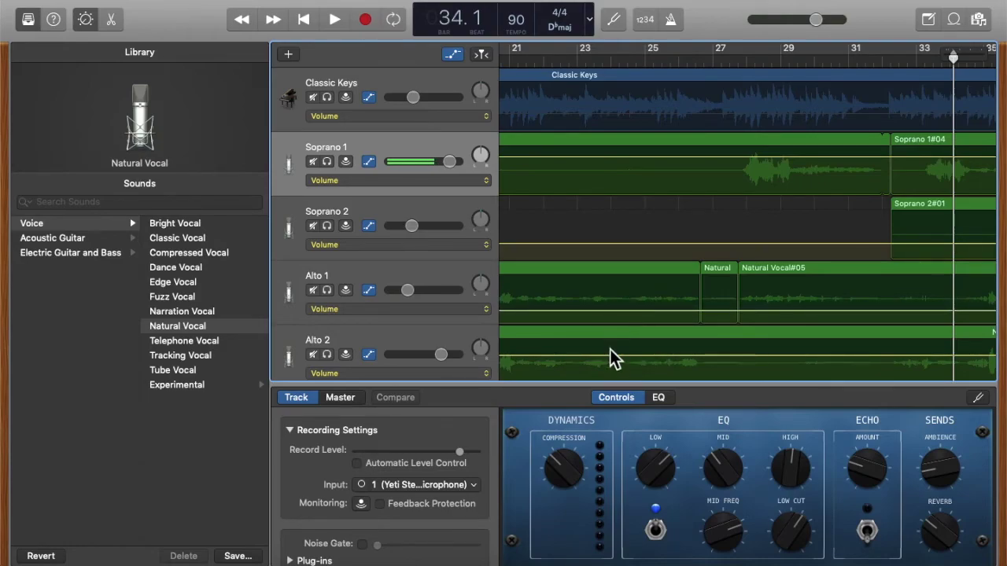
drag(607, 356, 607, 376)
Step: Raise the Classic Keys volume slightly with an automation point at about bar 27, and hide the automation lanes
scroll(632, 209, right, 3)
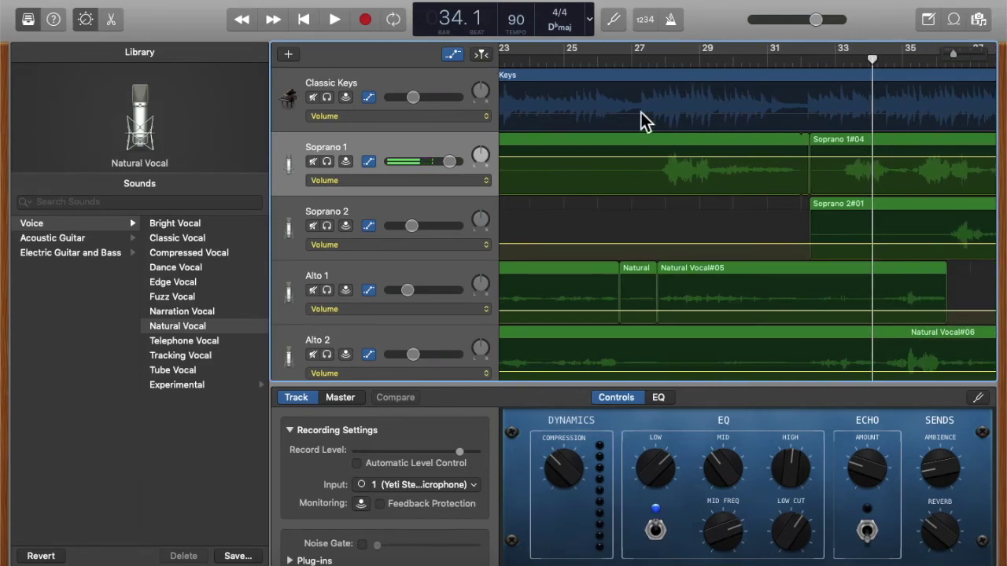
drag(638, 115, 637, 109)
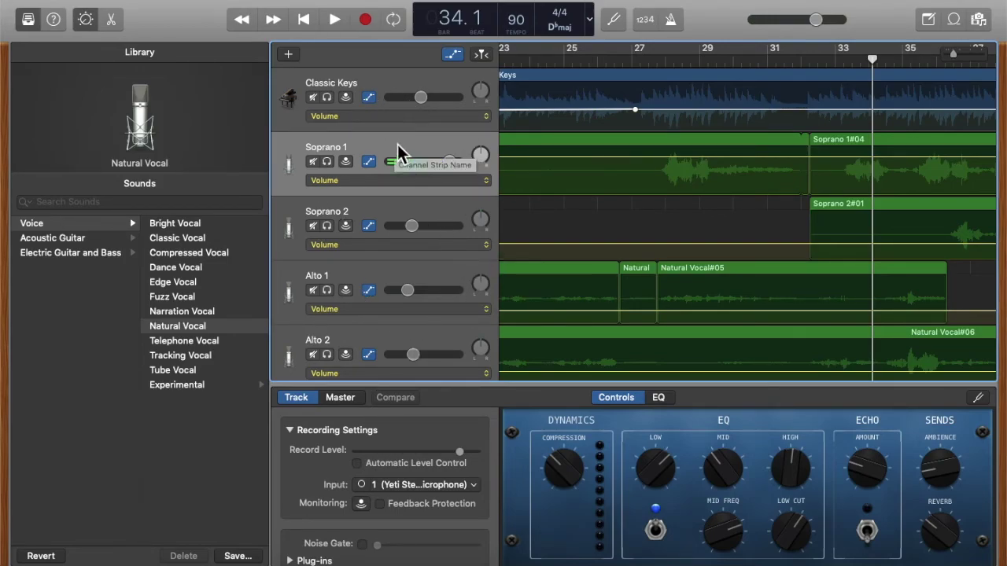
key(a)
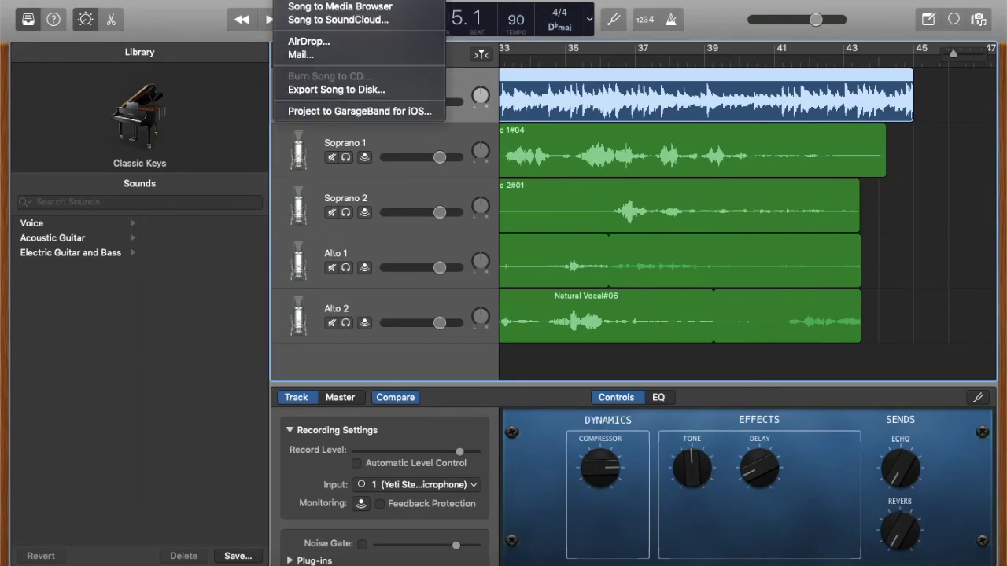
Step: Export the song to disk as "The Flight Song - SOPRANO 1.mp3" in the Virtual Choir recording folder
click(312, 89)
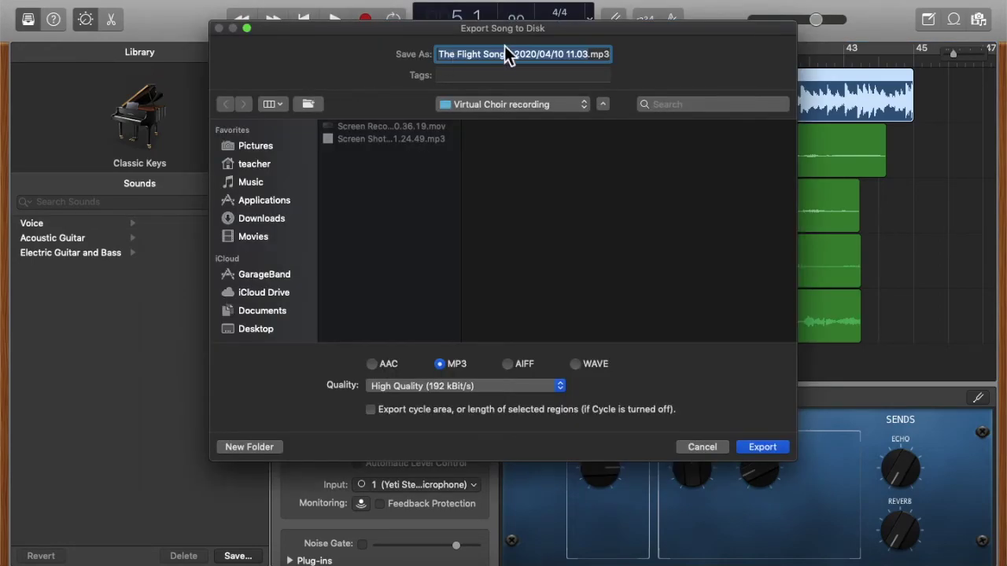
click(506, 53)
text(-)
drag(513, 53, 588, 57)
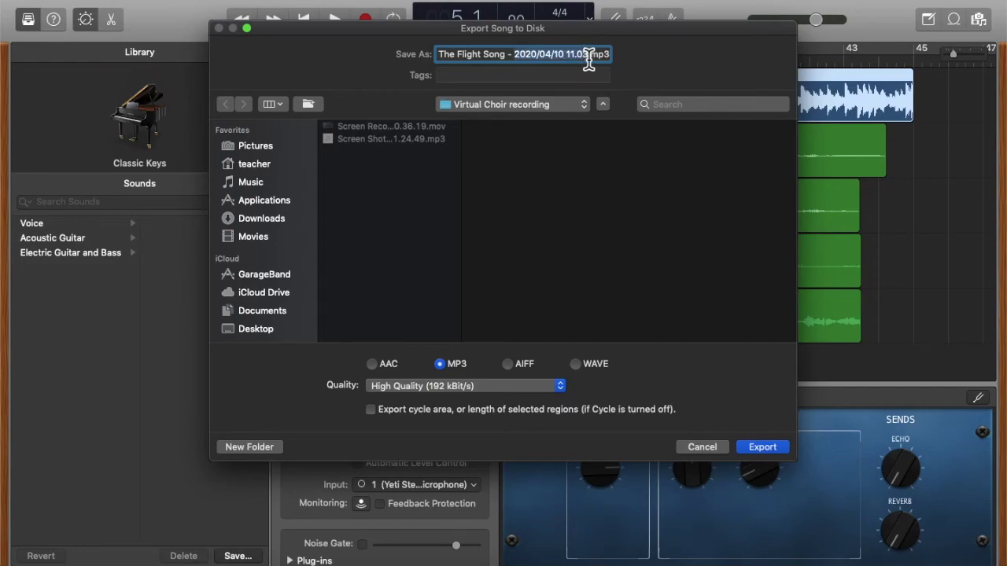
text(SOPRANO)
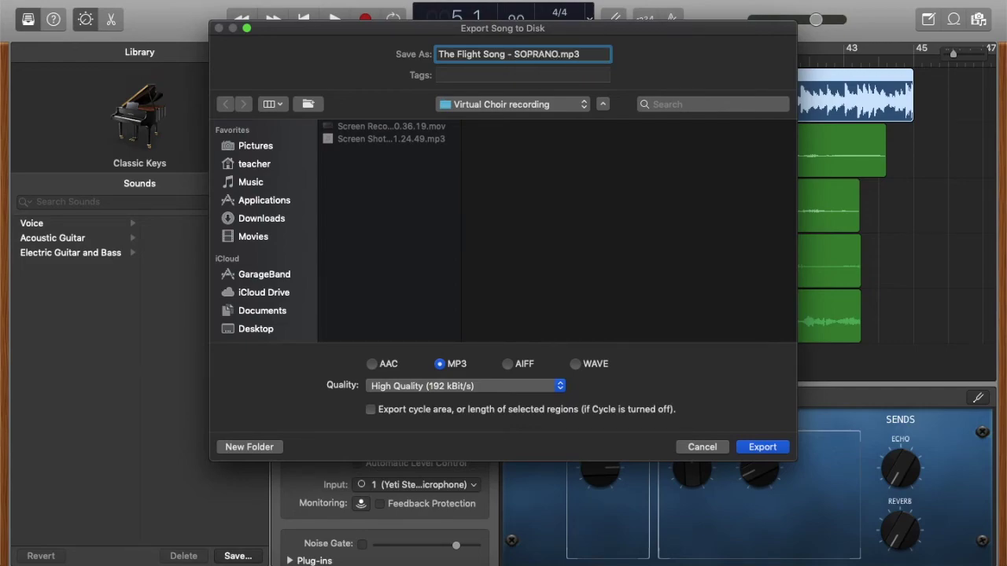
text( 1)
key(Return)
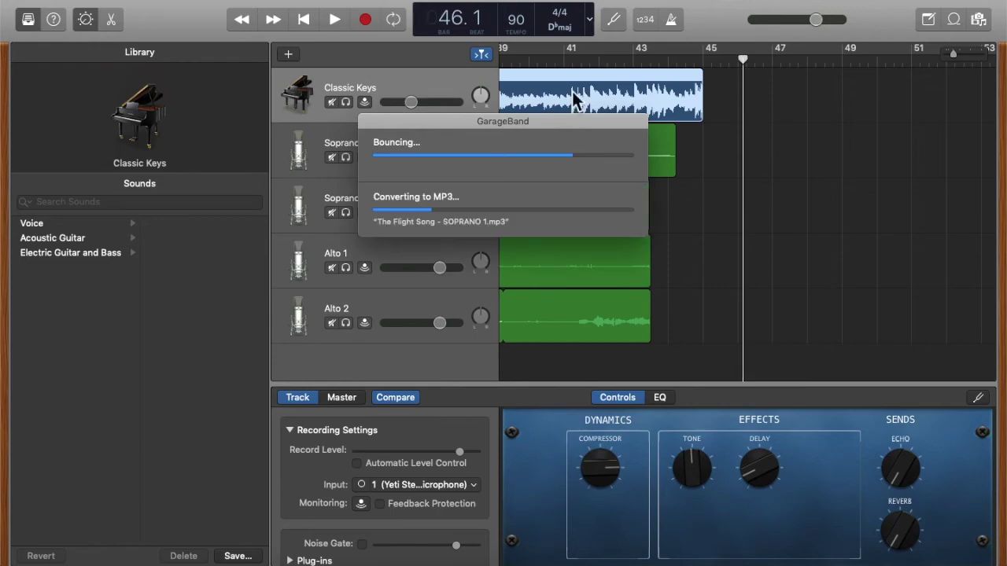
Step: Switch to Finder and select the exported file "The Flight Song - SOPRANO 1.mp3" in the Virtual Choir recording folder
click(284, 560)
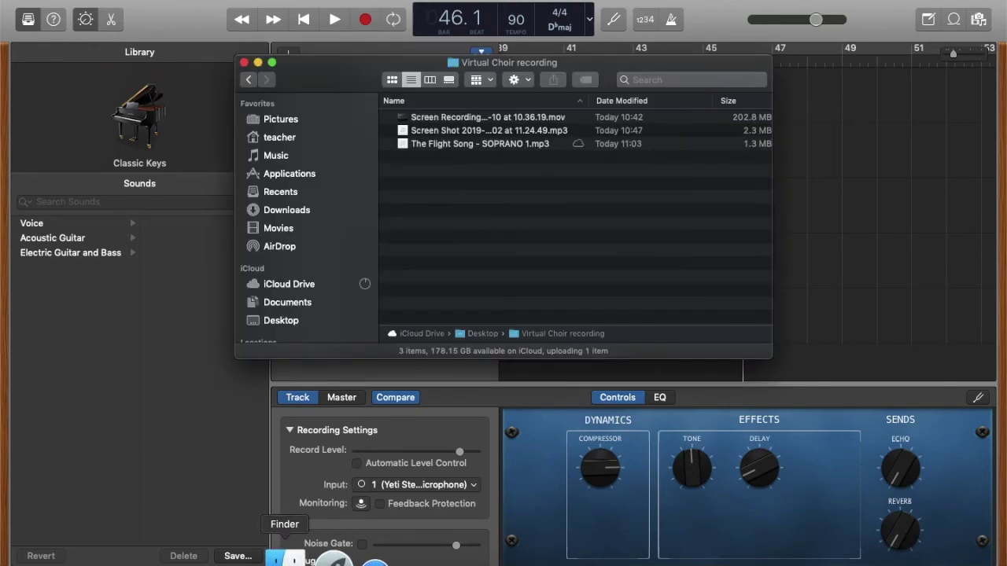
click(297, 320)
double_click(427, 160)
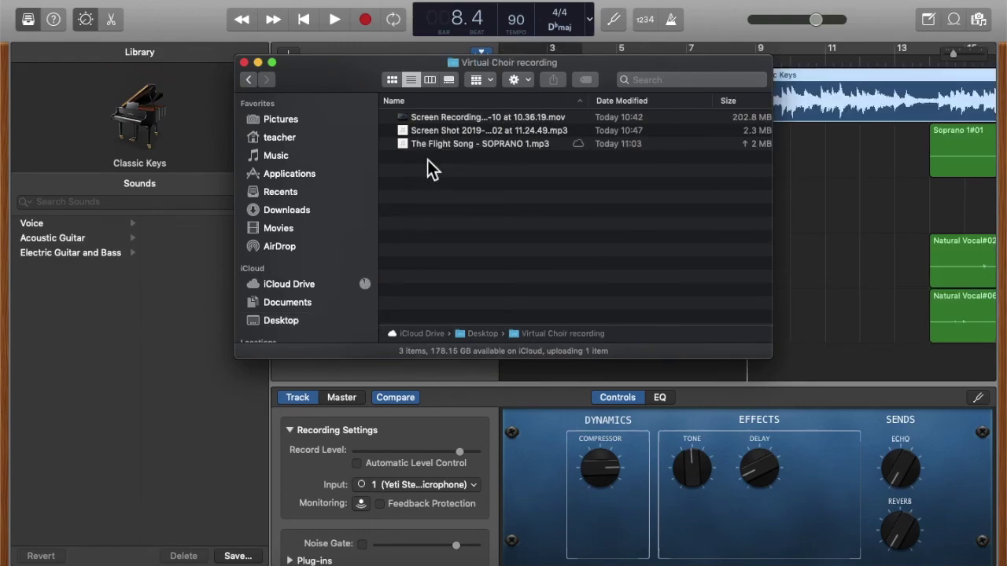
click(466, 148)
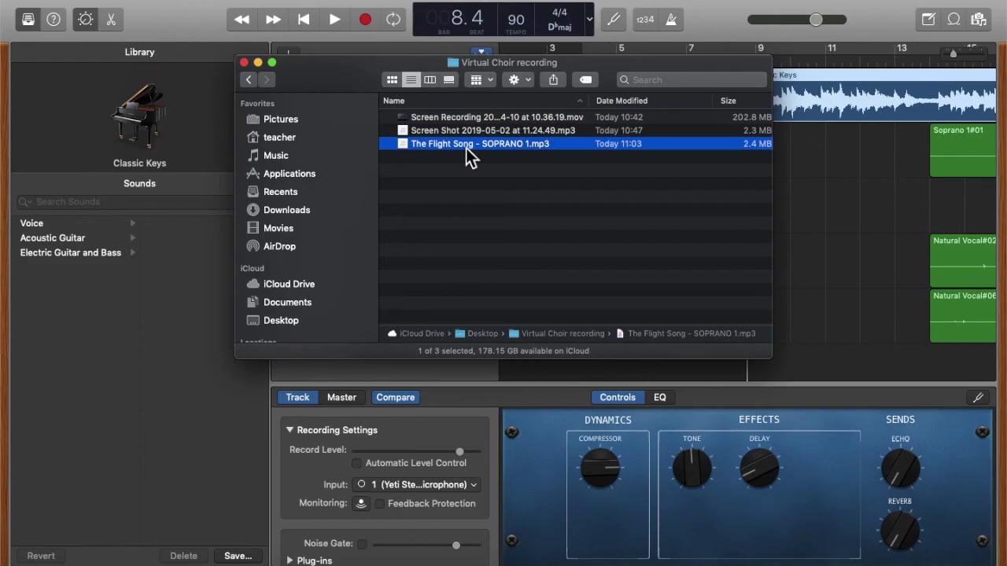